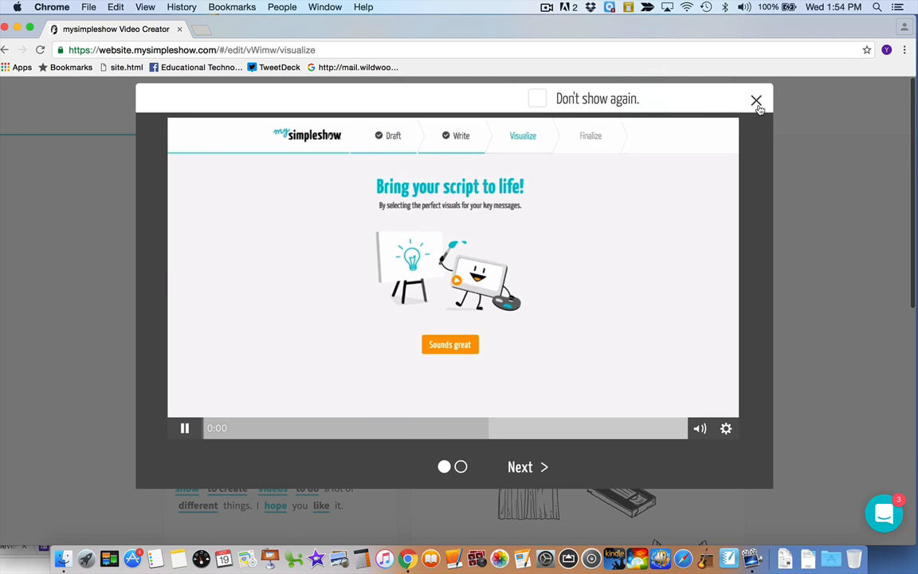
Close the introductory video overlay and view the list of scenes that can be jumped to
click(755, 99)
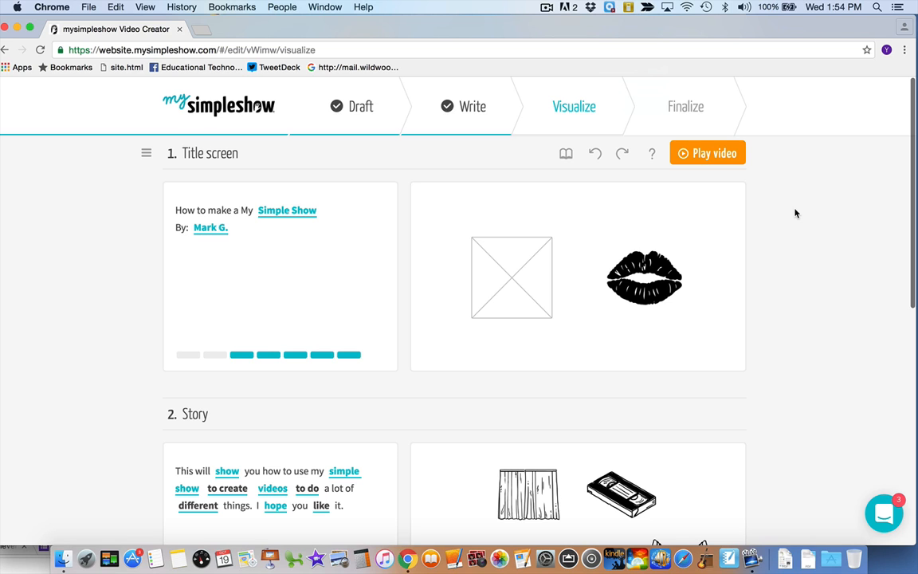
click(145, 153)
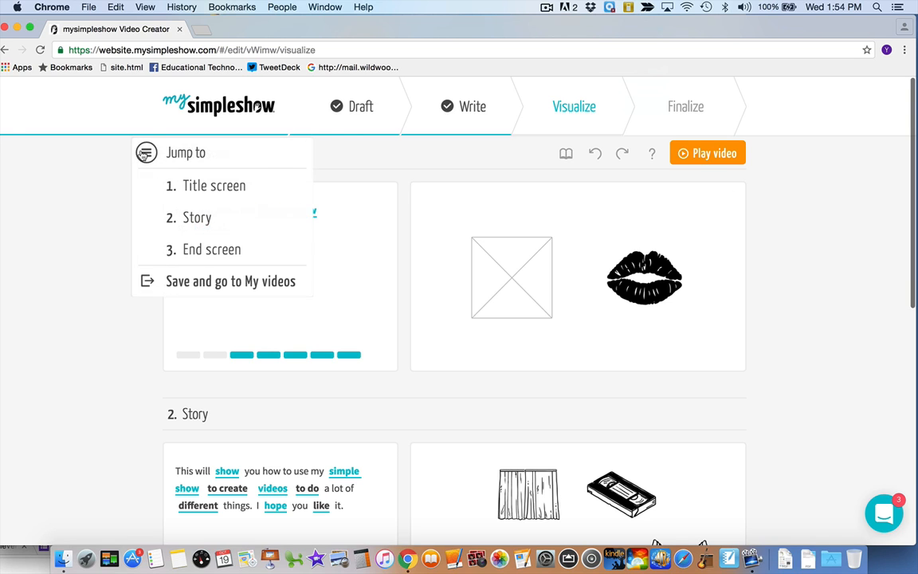
click(145, 153)
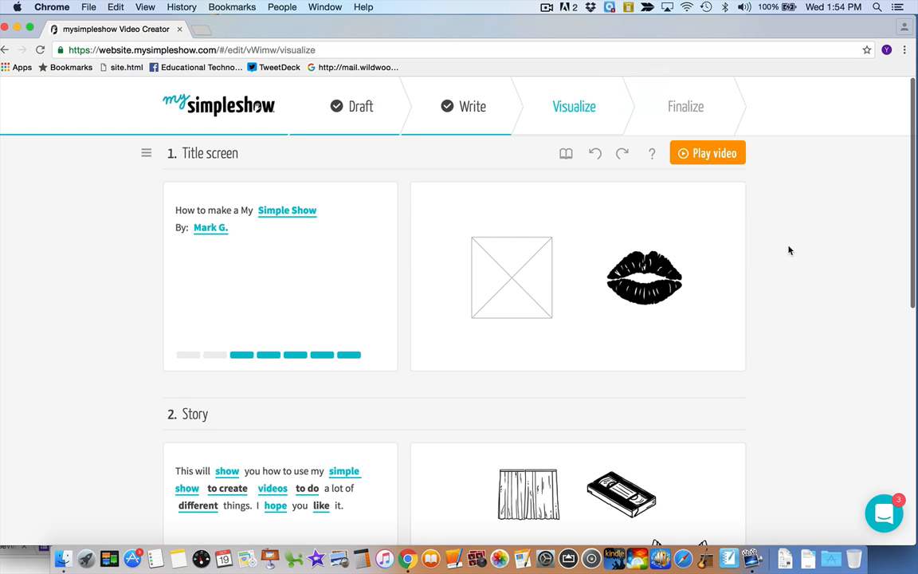
Look through the title, story and end scenes and check which picture belongs to each title screen keyword
scroll(788, 250, down, 5)
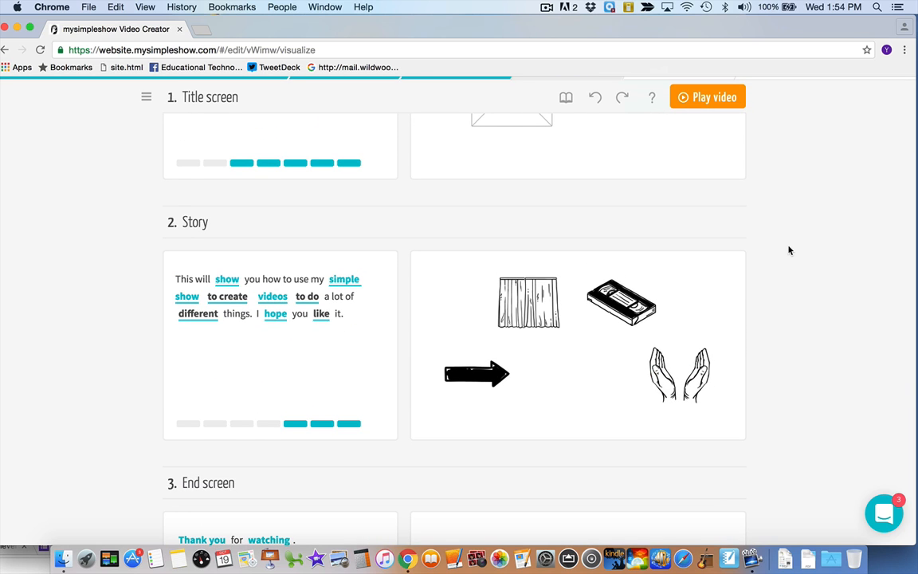
scroll(789, 250, up, 5)
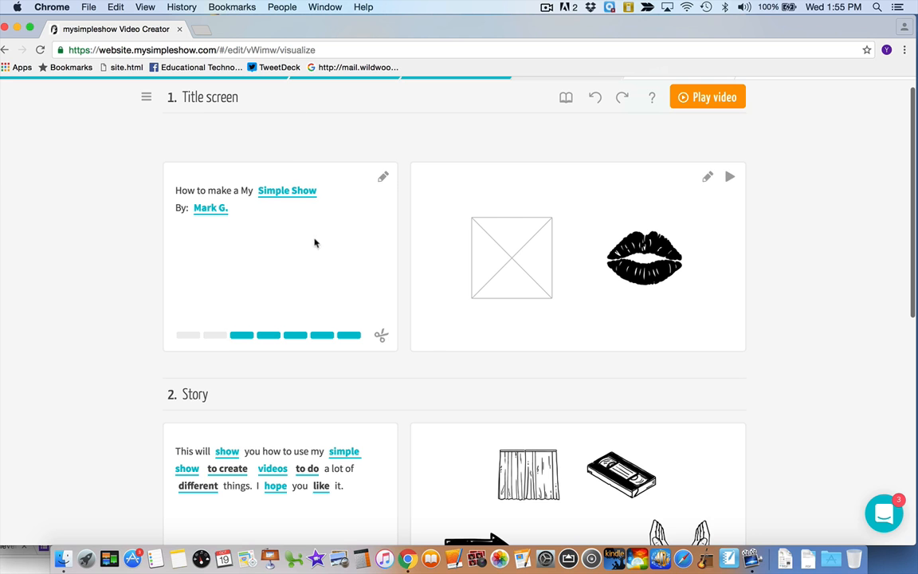
scroll(242, 258, down, 5)
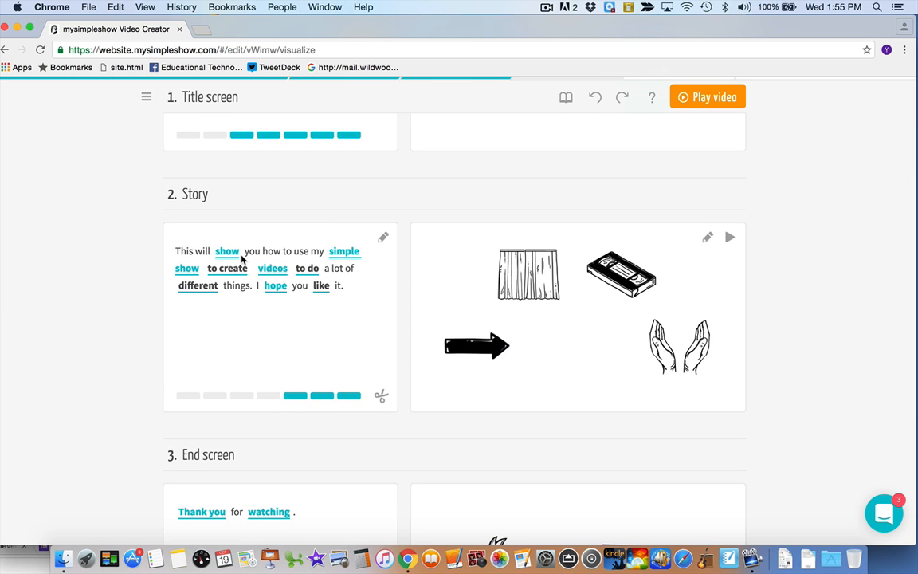
scroll(243, 258, down, 5)
scroll(243, 258, up, 10)
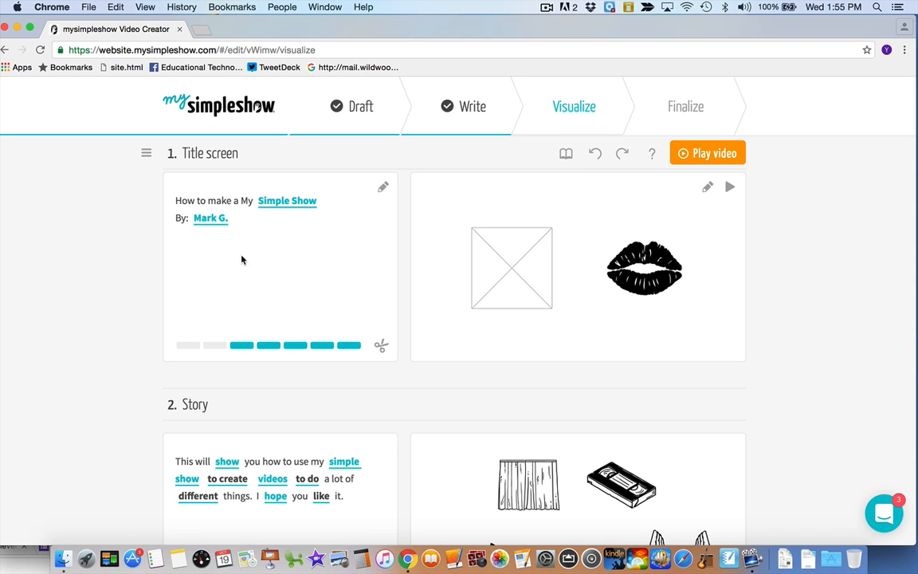
click(292, 204)
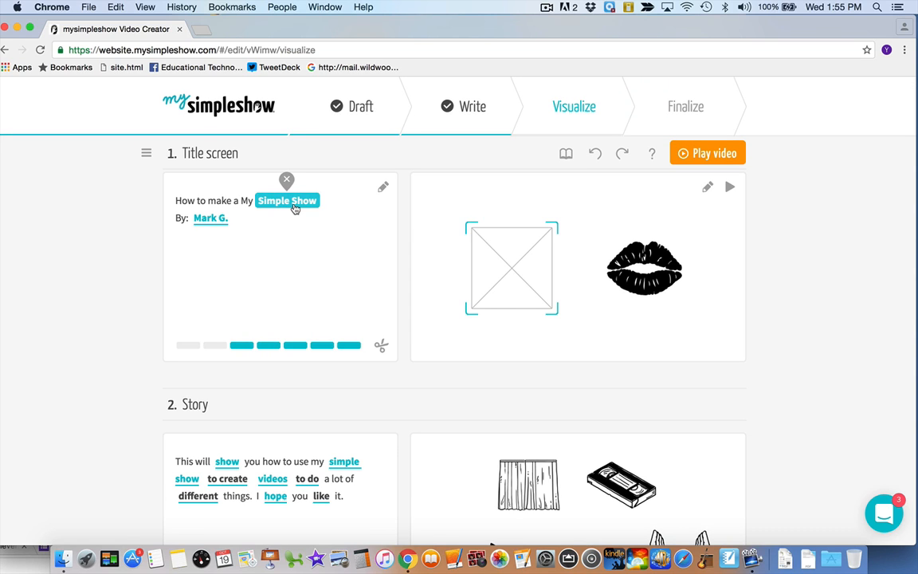
click(204, 221)
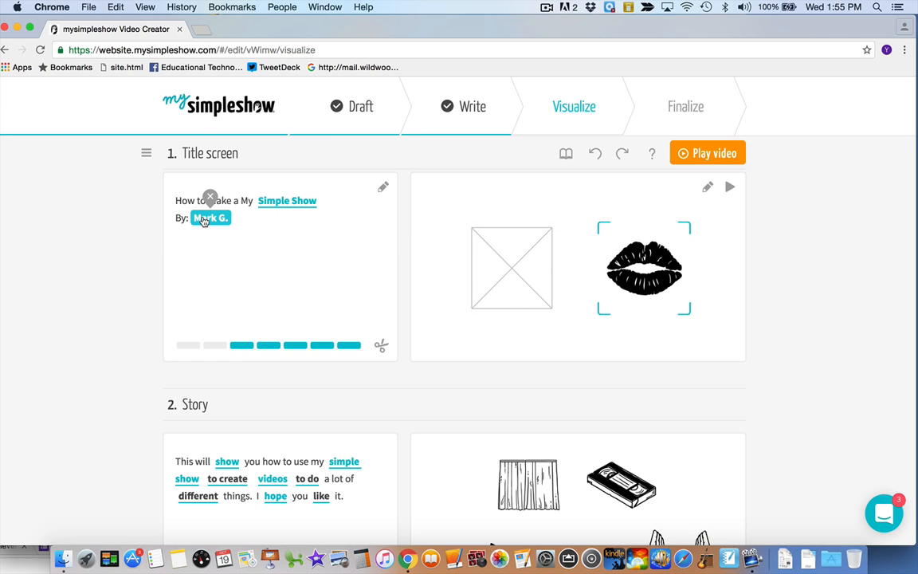
click(281, 204)
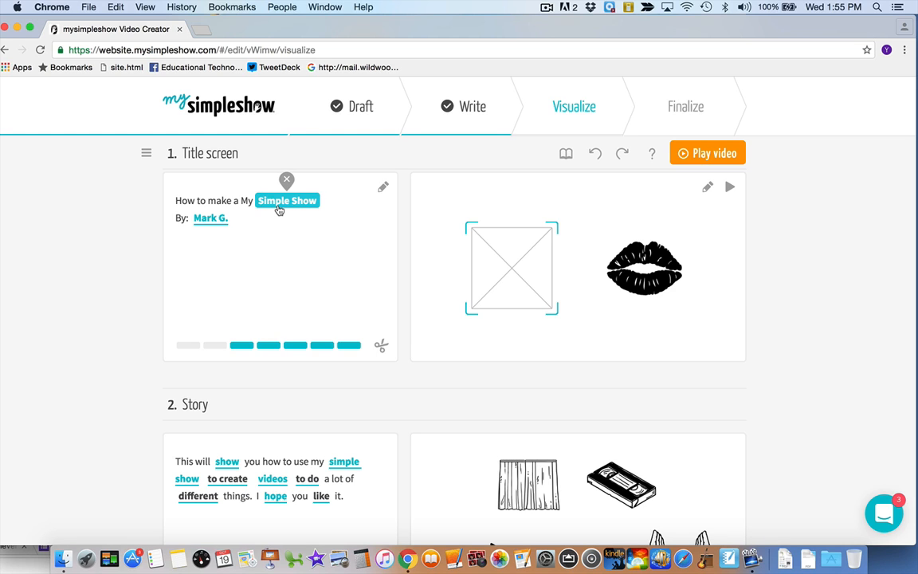
click(239, 276)
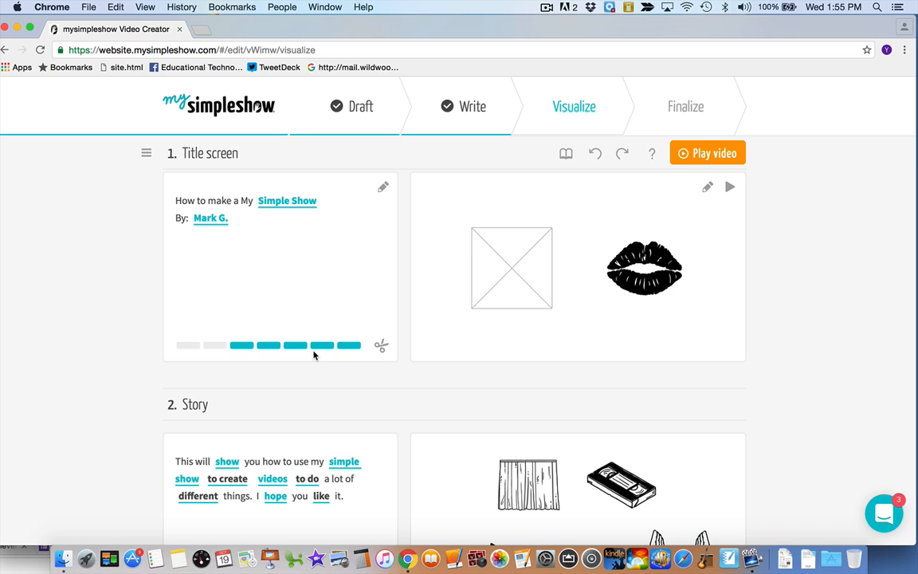
Open the title screen's text for editing, accepting the canvas reset, and close the text editor
click(384, 186)
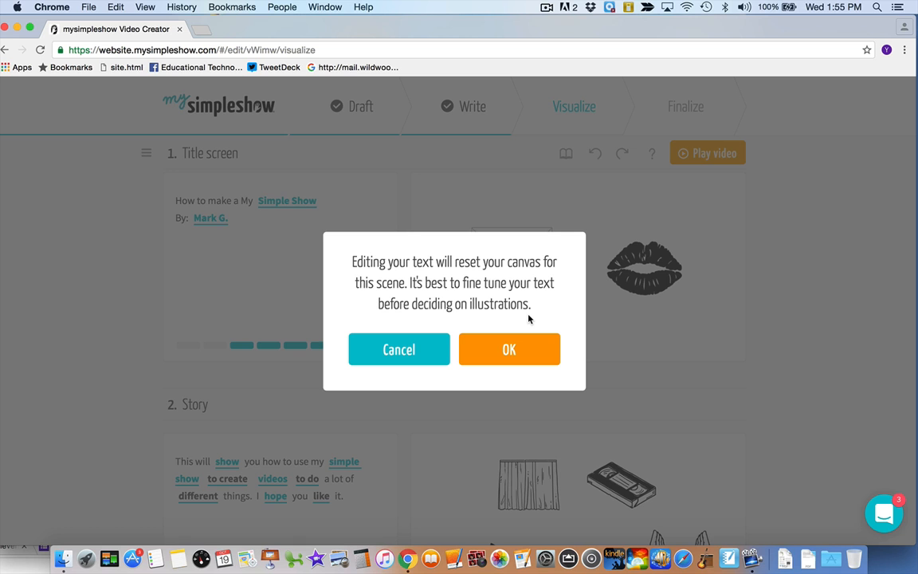
click(510, 349)
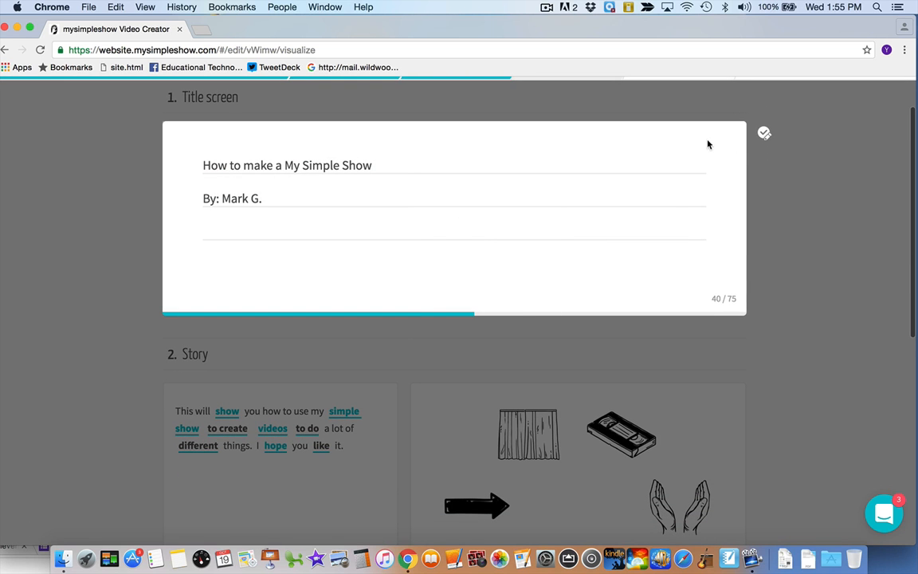
click(761, 132)
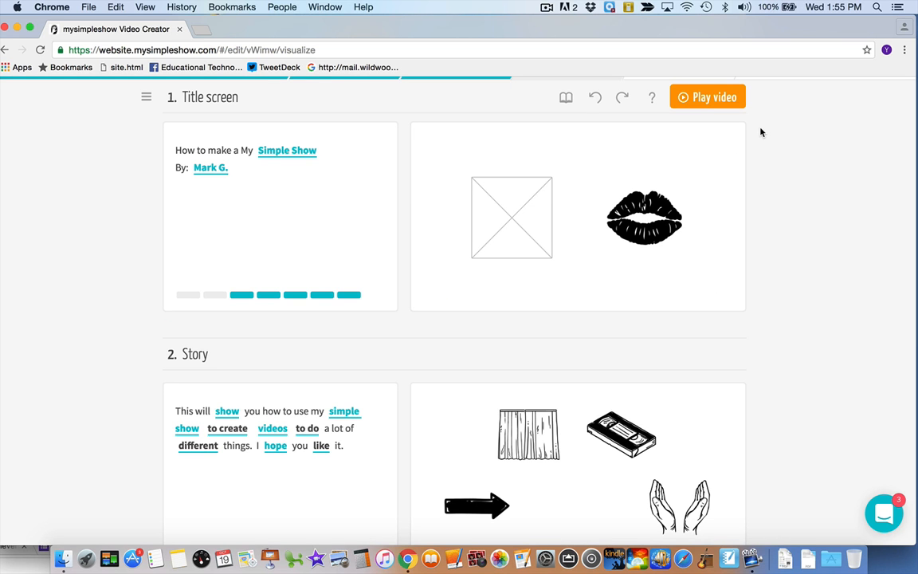
Compare the highlighted keywords with their pictures on the title screen and for "simple show" and "to create" in the story scene
scroll(811, 276, down, 1)
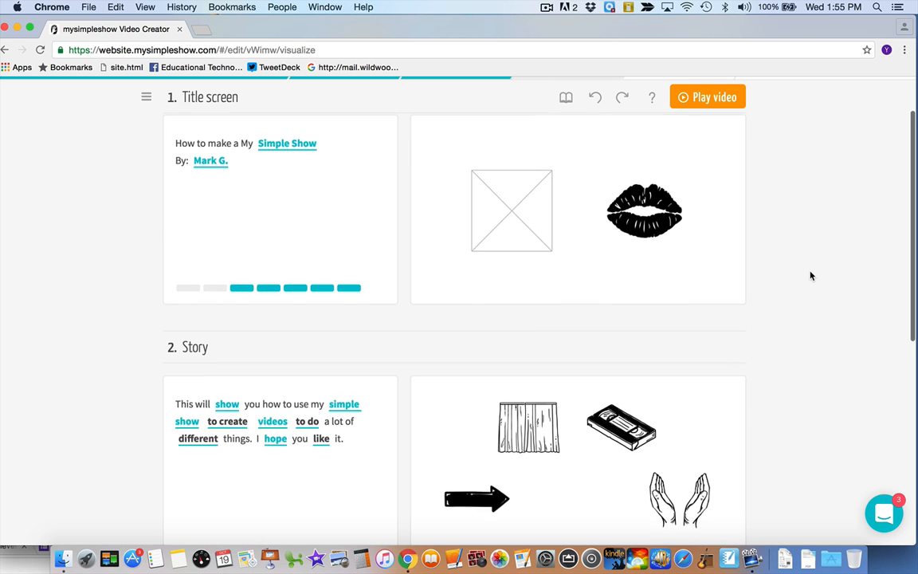
scroll(194, 179, up, 3)
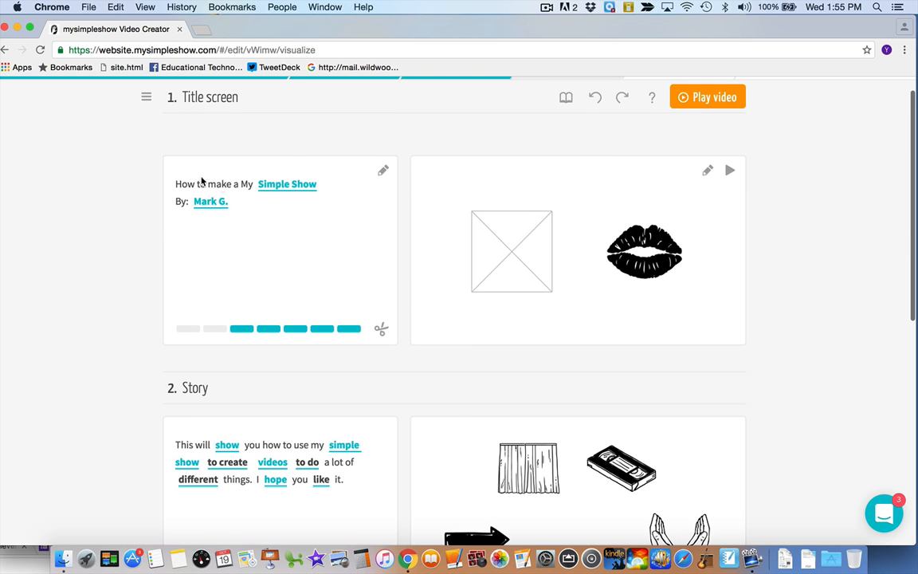
click(270, 188)
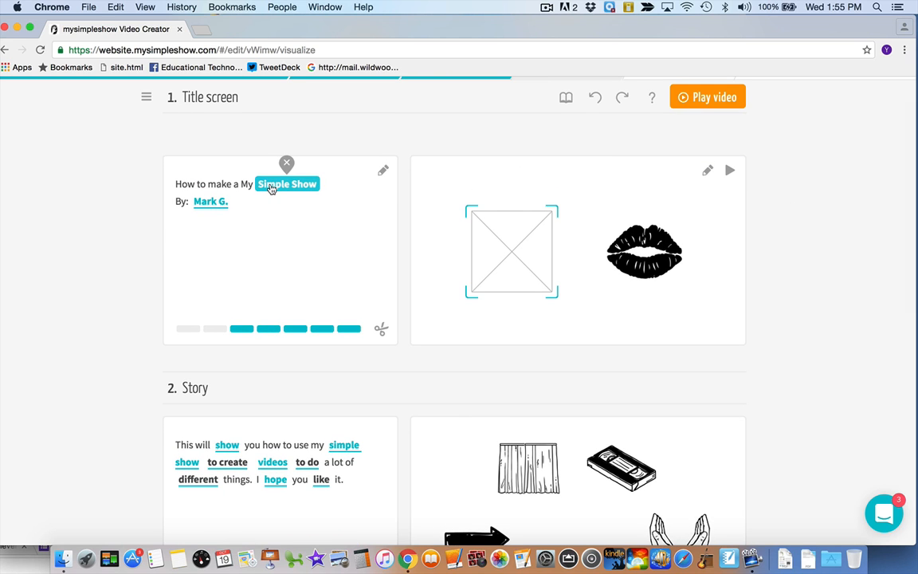
click(219, 204)
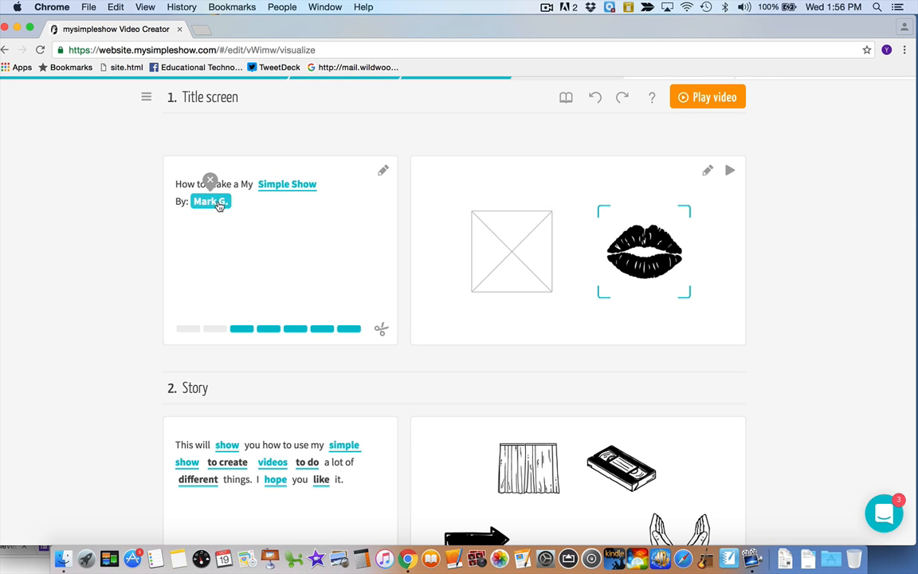
click(267, 190)
scroll(266, 191, down, 5)
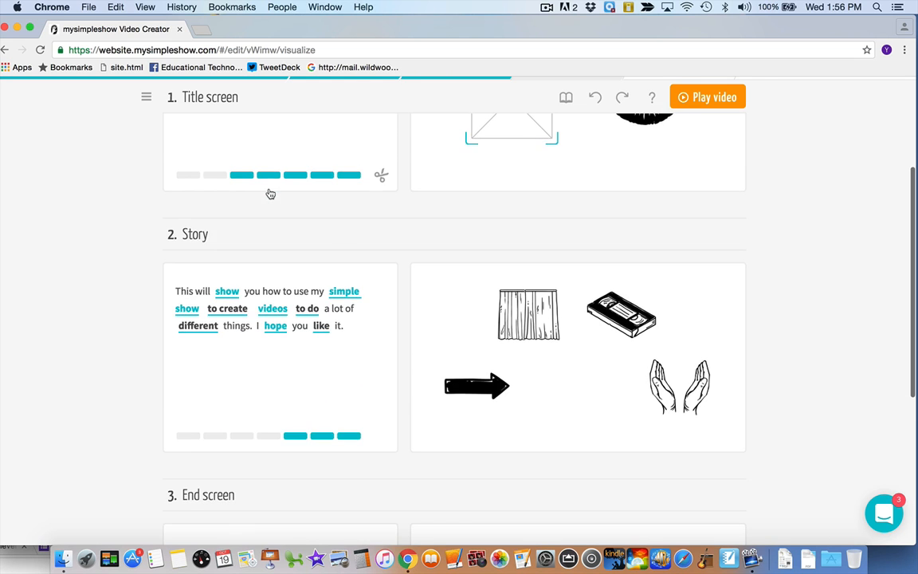
click(349, 291)
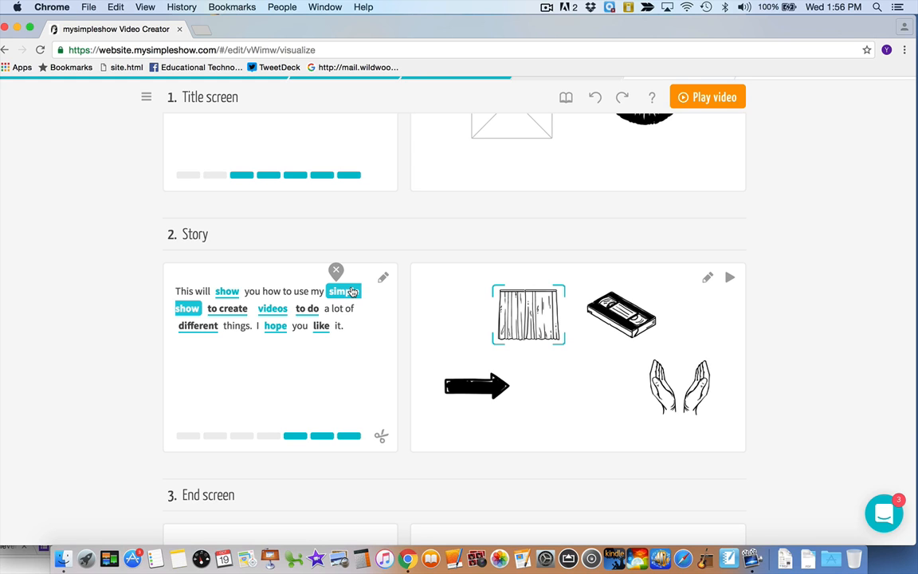
click(229, 309)
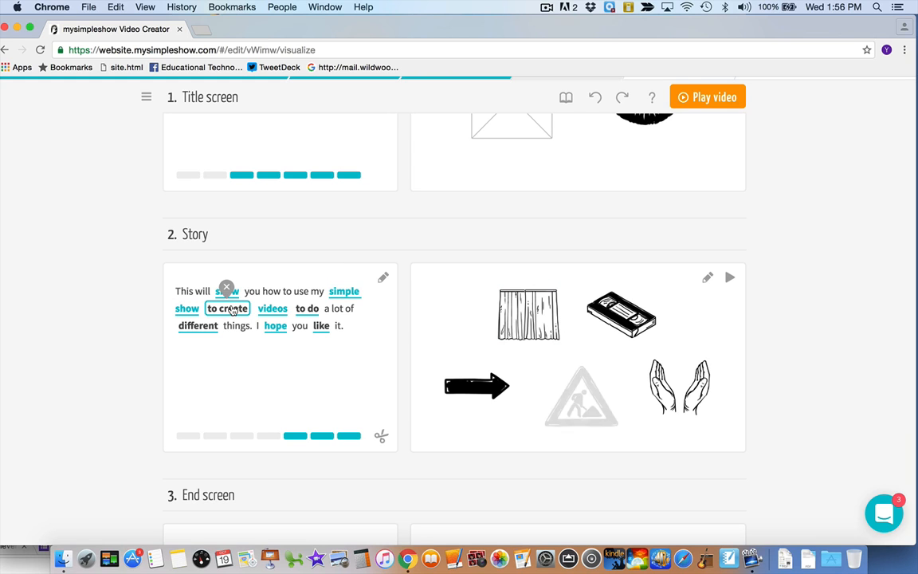
click(226, 288)
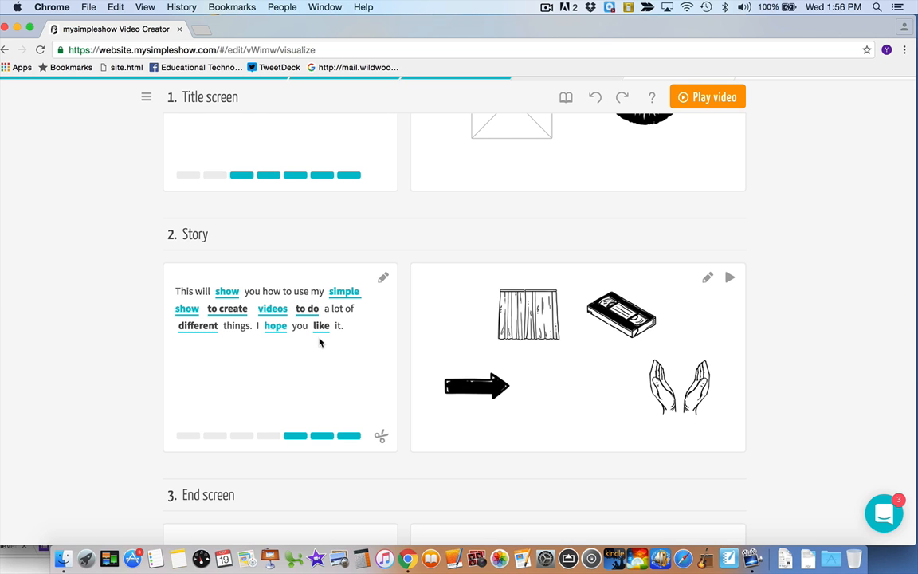
Examine the alternative illustrations, search and custom text options for the keyword "show" in the story scene, and close the picker
scroll(325, 381, up, 5)
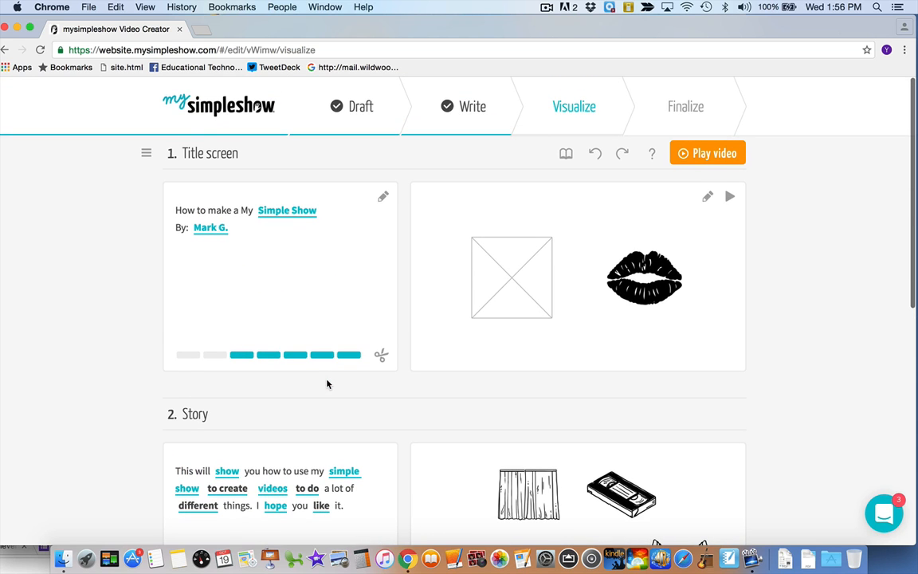
scroll(327, 384, down, 5)
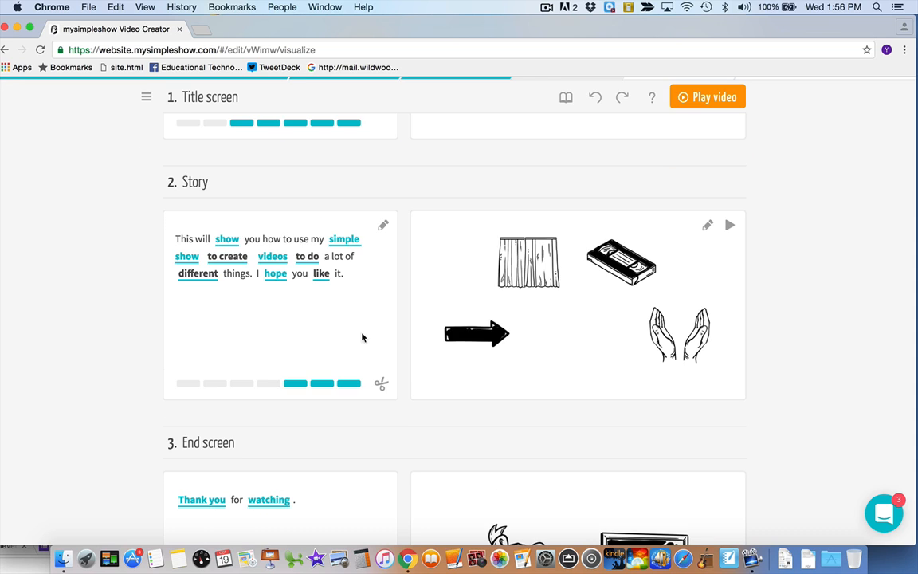
mouse_move(222, 239)
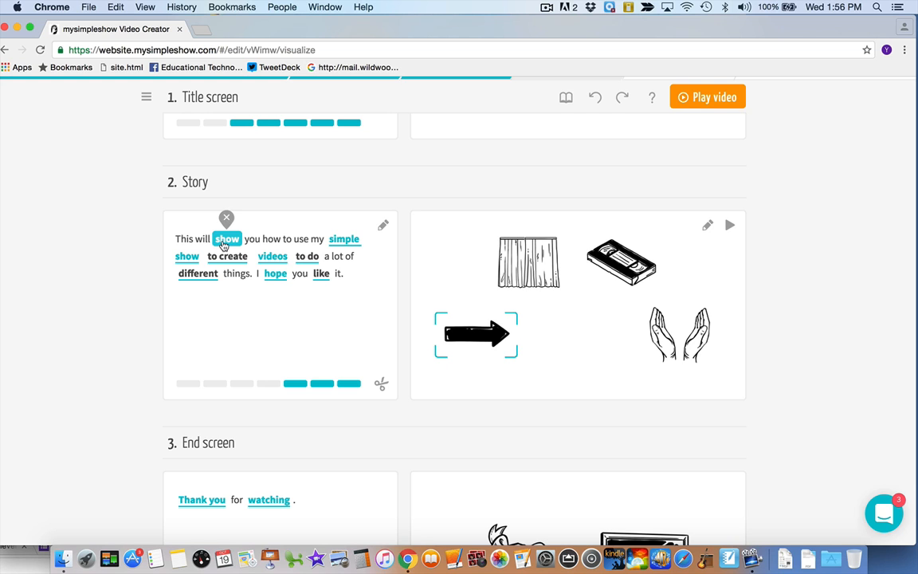
click(223, 244)
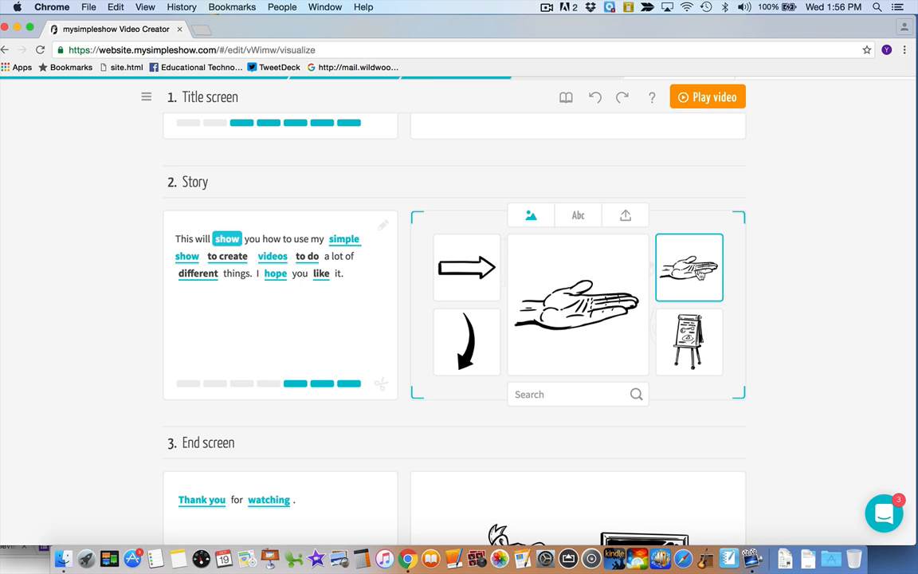
click(595, 392)
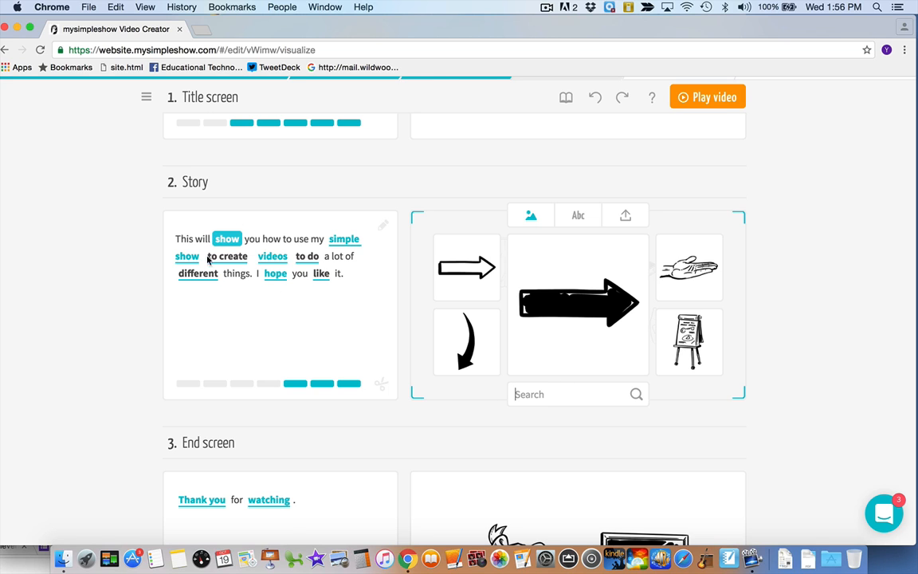
click(577, 220)
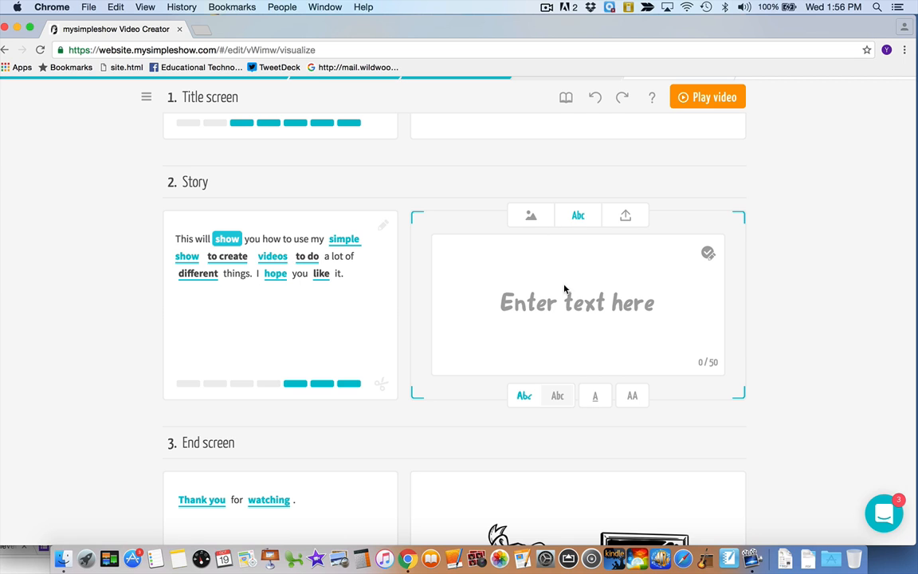
click(531, 226)
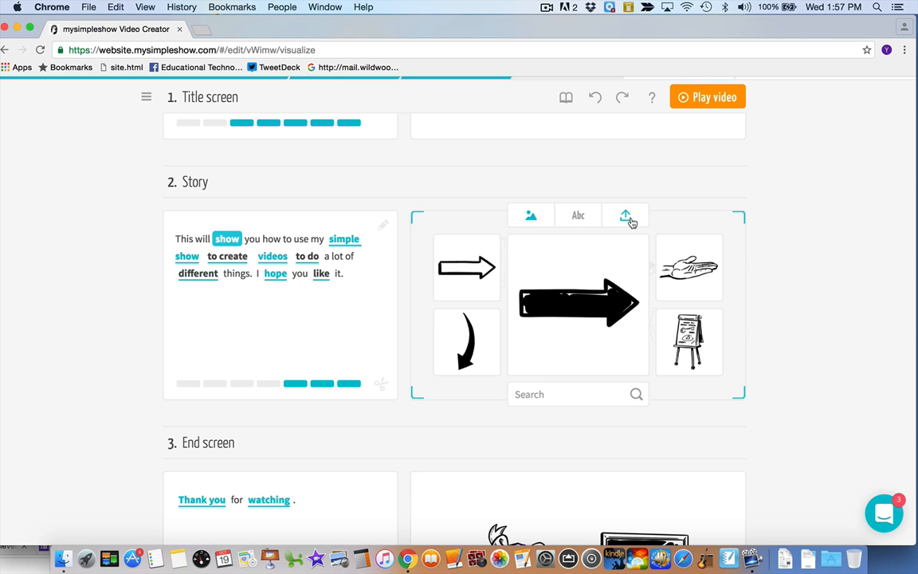
click(342, 271)
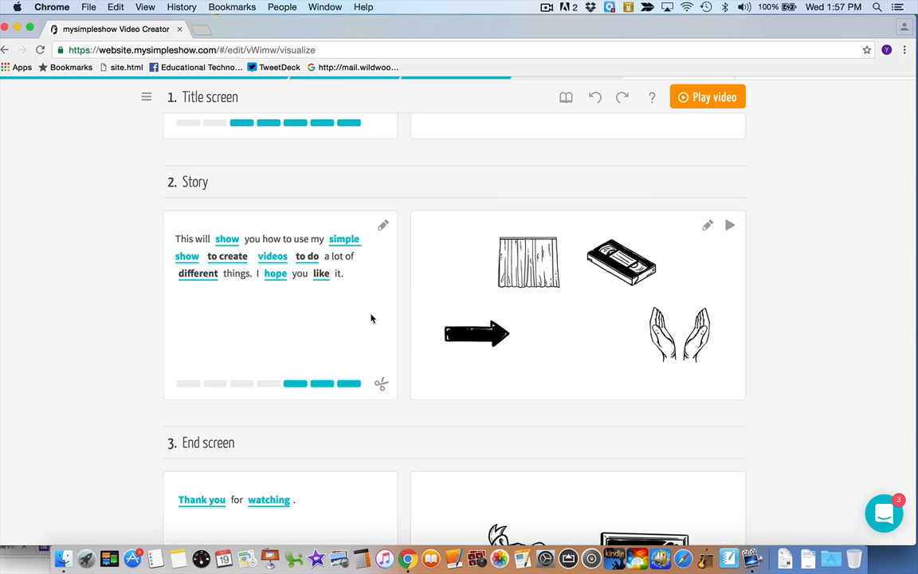
Search illustrations for "movie" for the story keyword "videos", view its text and upload options, and return to the suggested illustrations
click(275, 256)
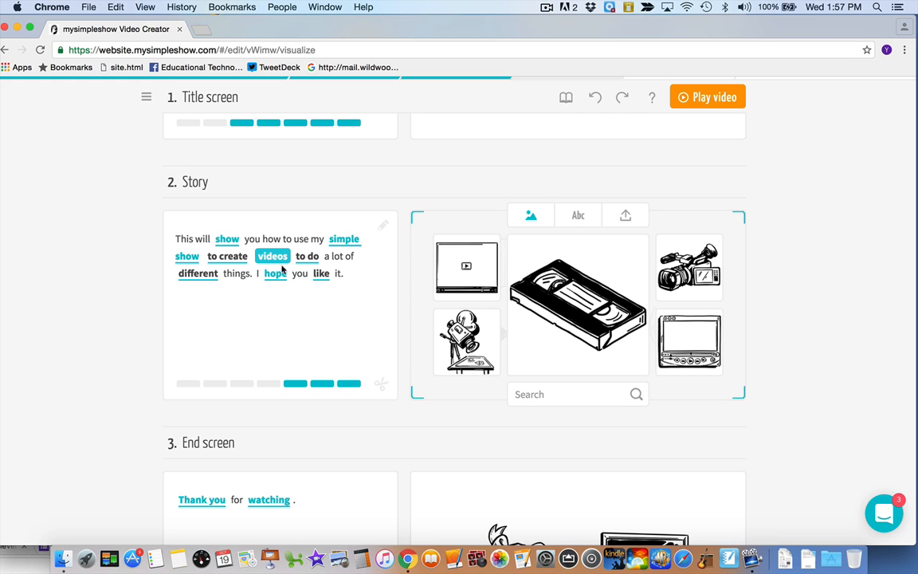
text(movie)
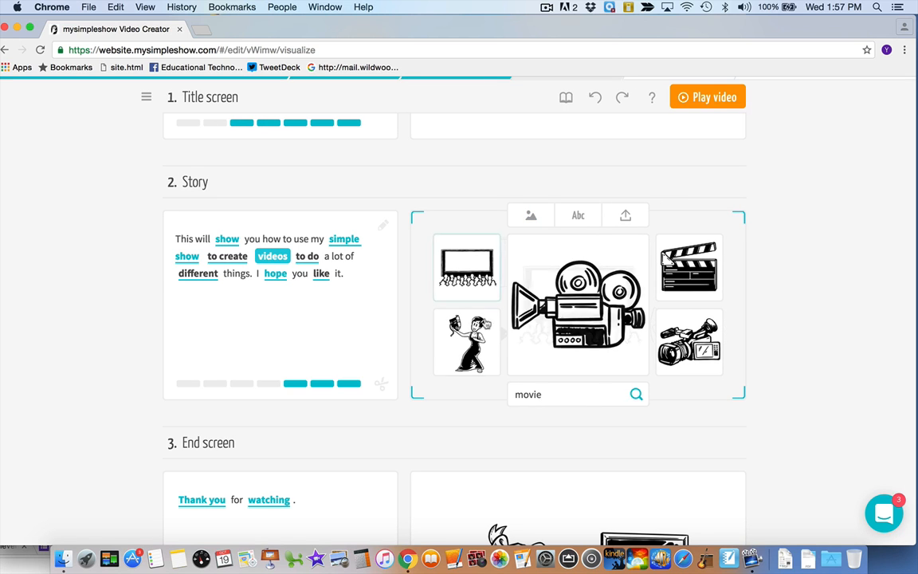
click(580, 216)
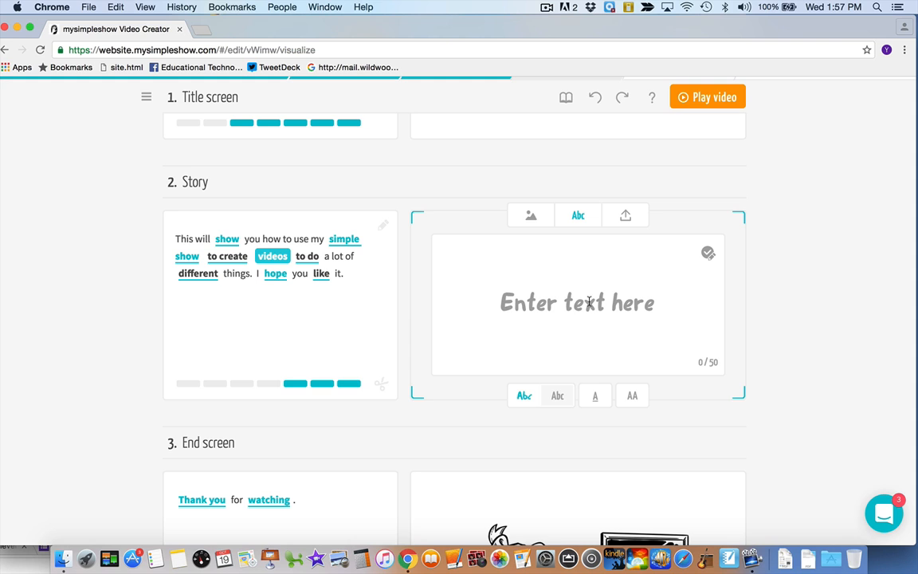
click(625, 215)
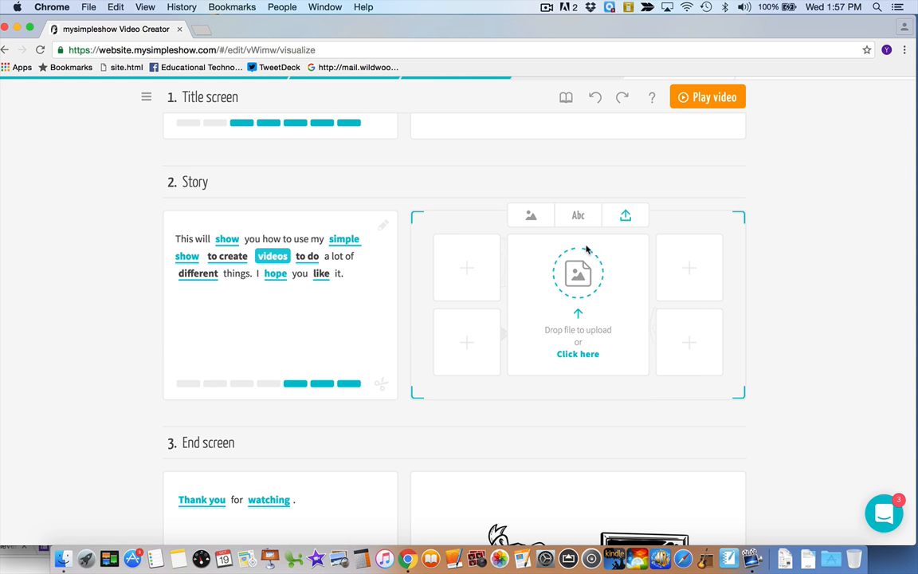
click(530, 214)
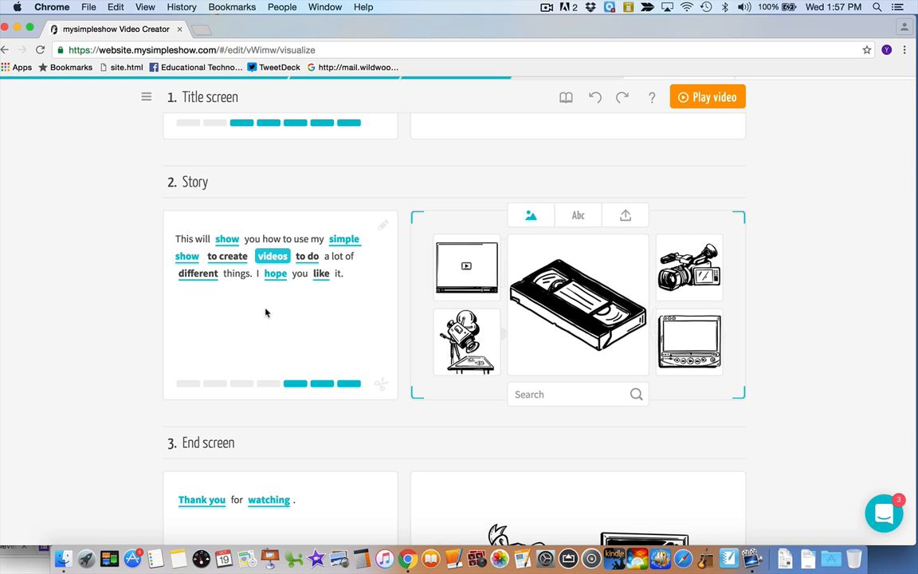
Close the picture picker for "videos" and activate an illustration for the story keyword "different"
click(283, 262)
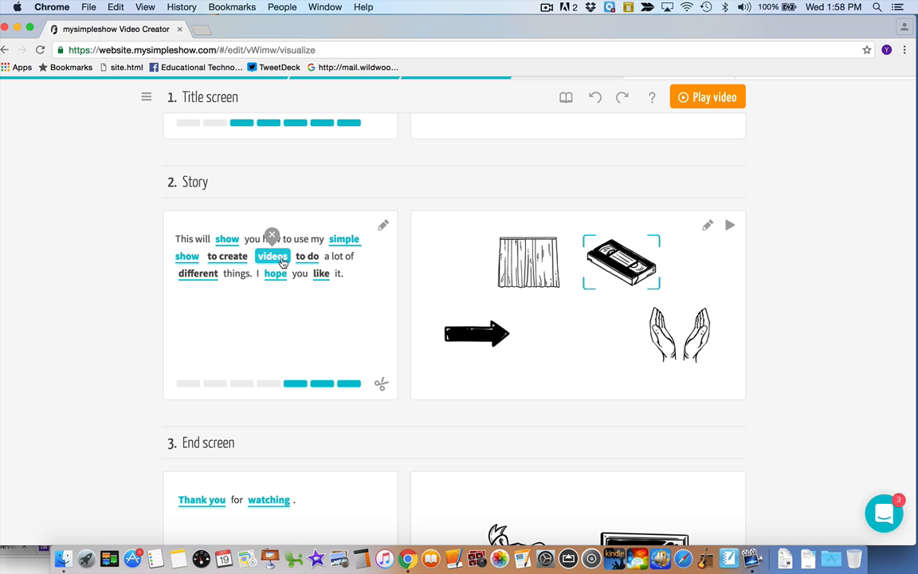
scroll(305, 318, down, 5)
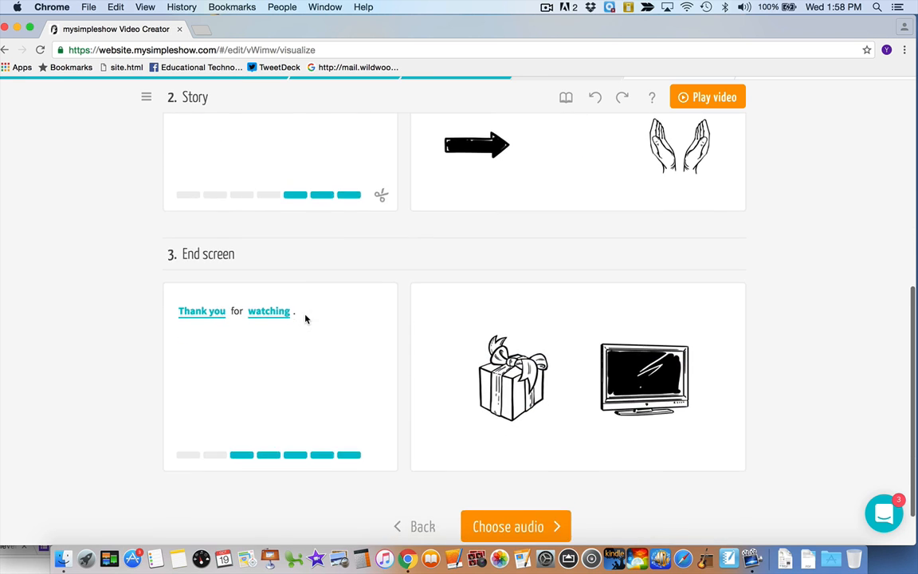
scroll(305, 317, up, 3)
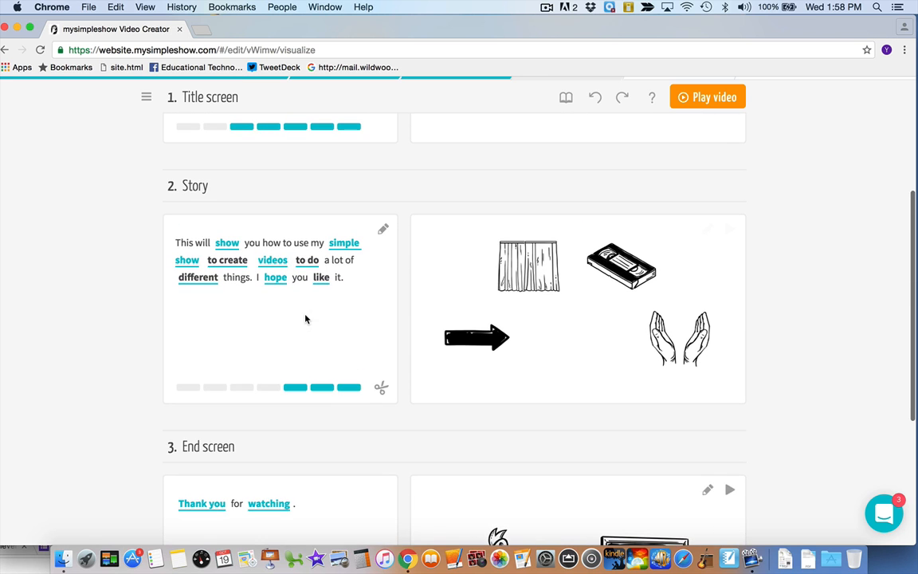
click(197, 280)
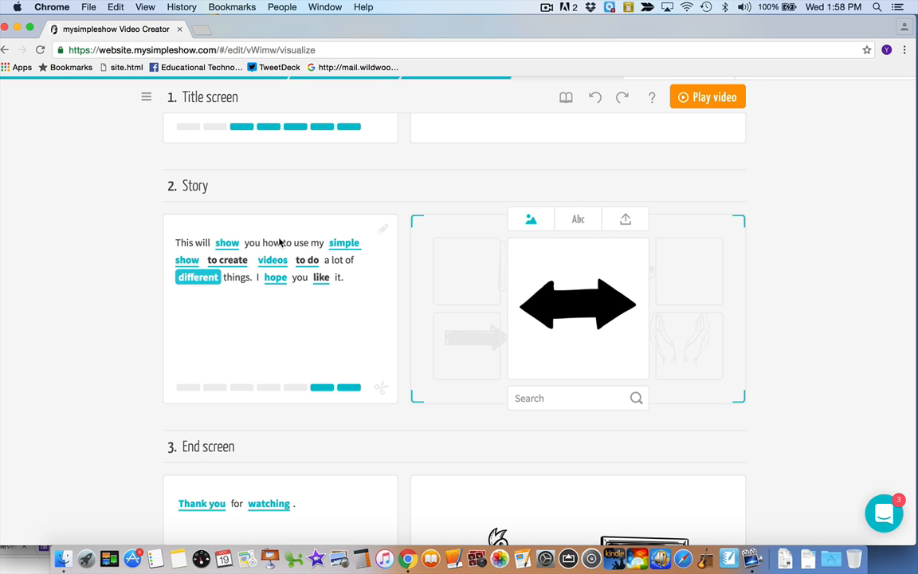
Remove the lips picture from the author's name keyword on the title screen
scroll(279, 242, up, 5)
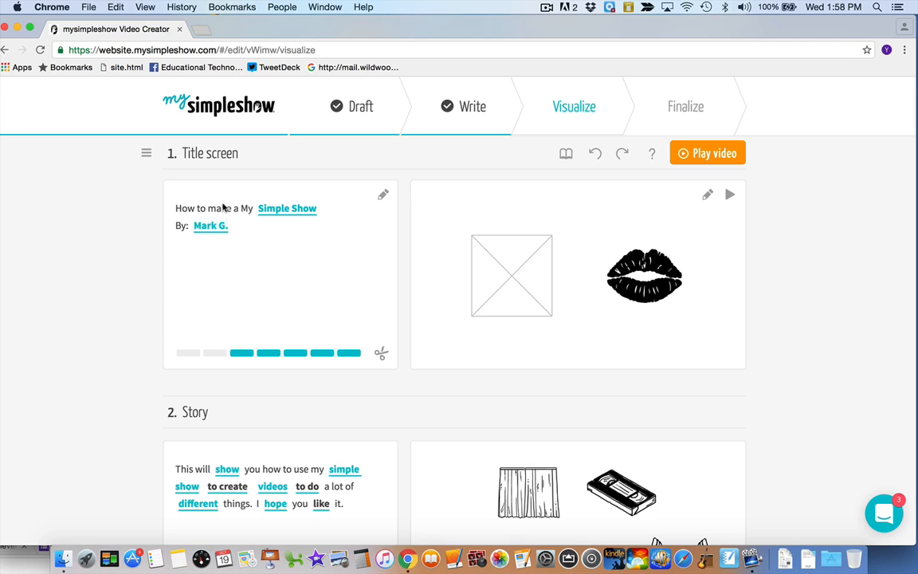
click(211, 228)
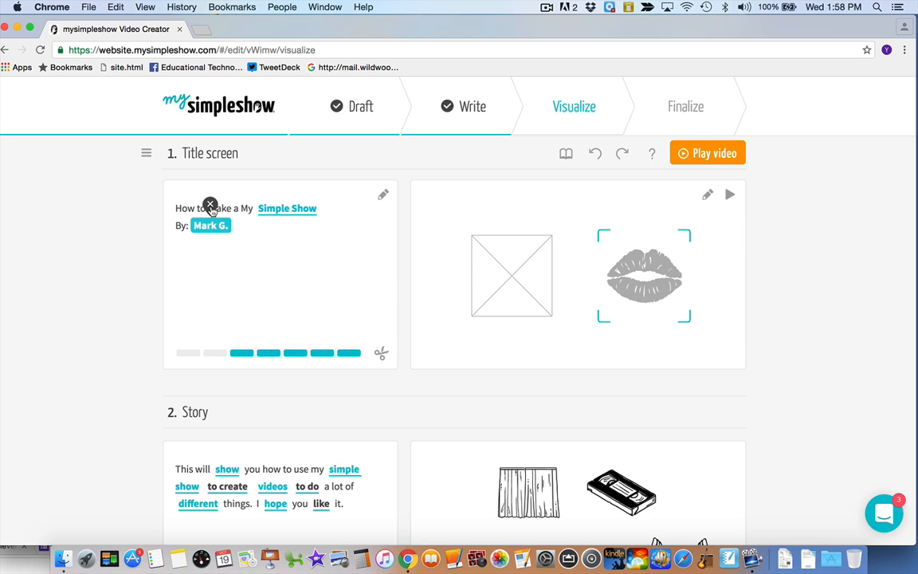
click(210, 206)
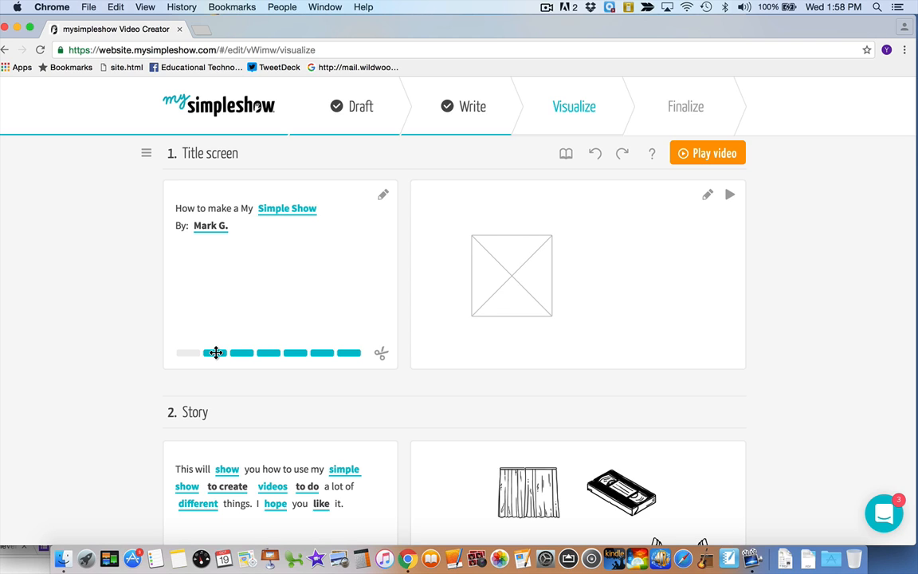
Make "make" a title screen keyword, search illustrations for "create" and assign the writing hand picture
double_click(217, 211)
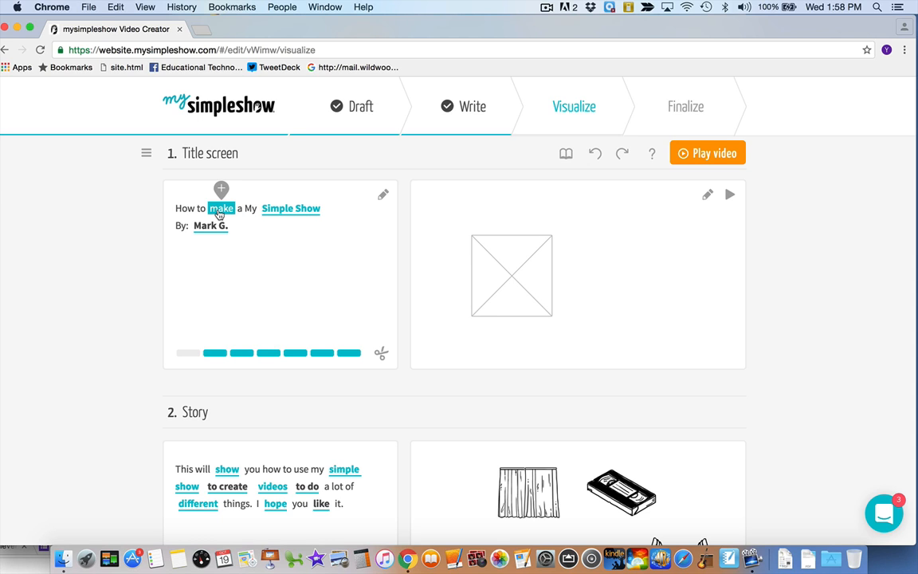
click(220, 189)
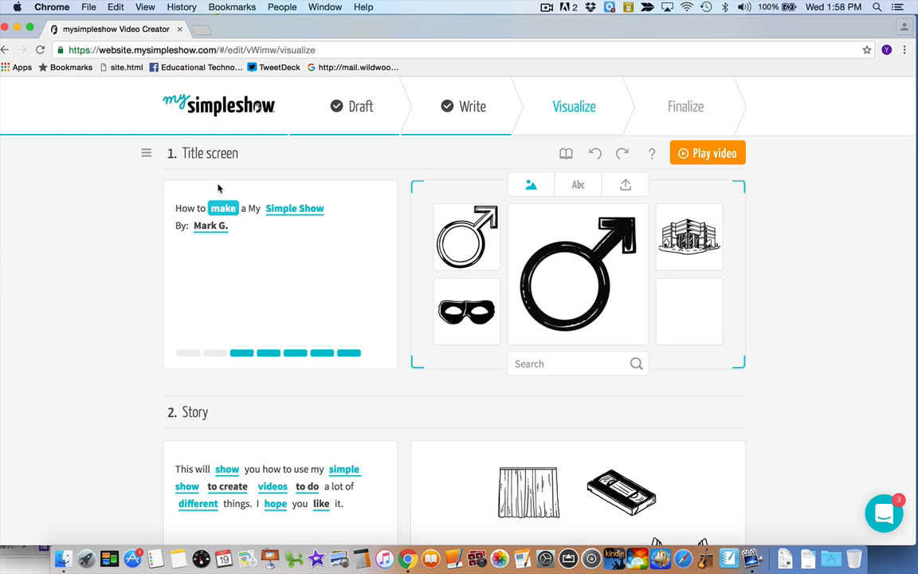
click(574, 372)
text(create)
key(Return)
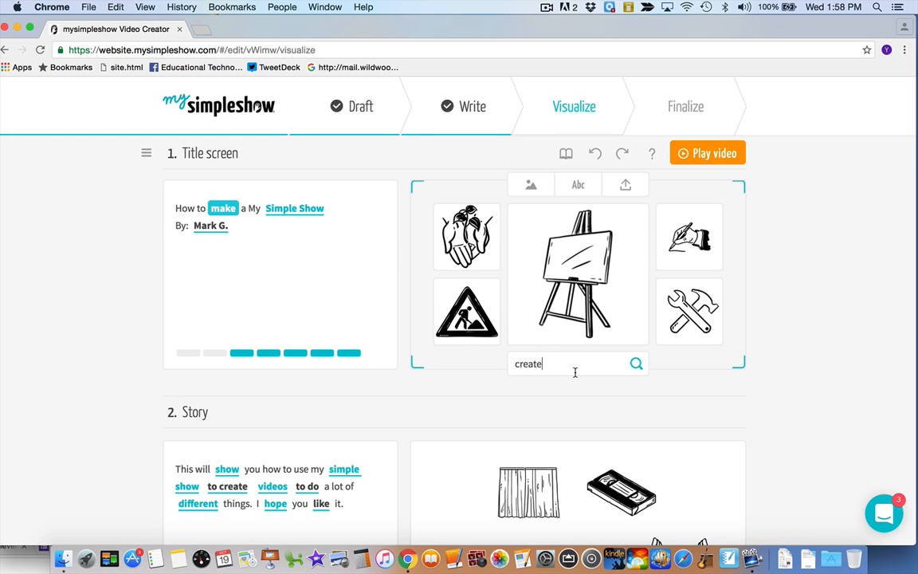
click(675, 234)
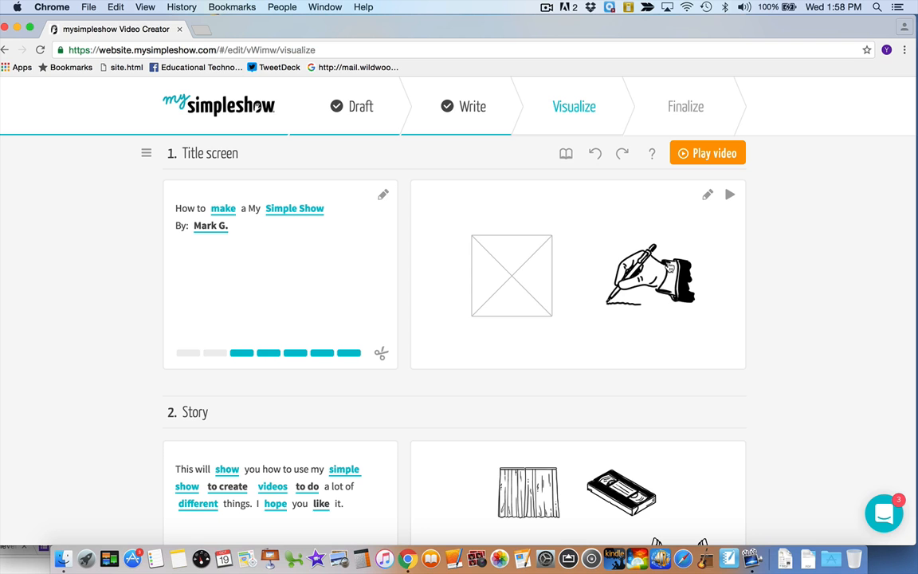
Review the keywords and pictures of all scenes and examine the illustration options for "different" in the story scene
scroll(79, 294, down, 2)
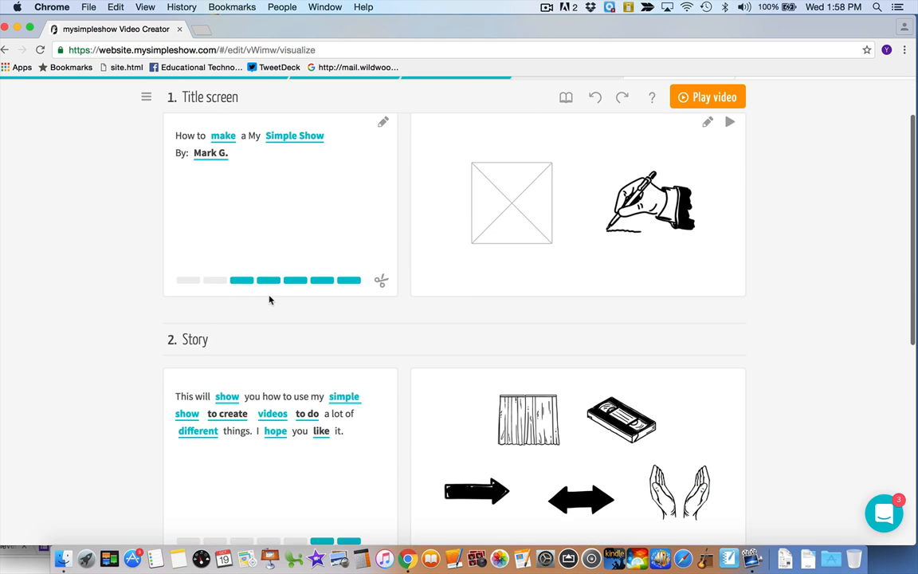
scroll(269, 299, down, 5)
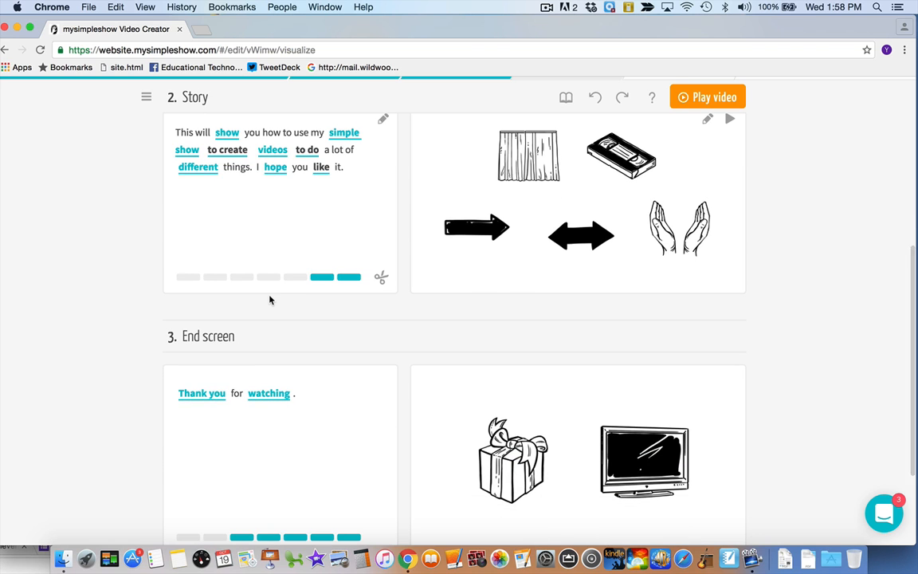
scroll(269, 300, down, 4)
scroll(269, 300, up, 7)
scroll(269, 299, up, 5)
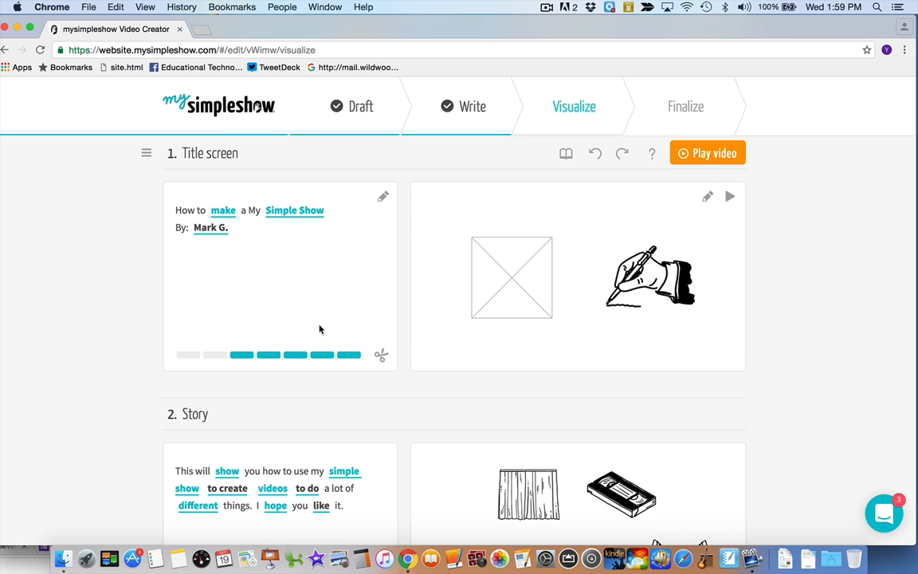
scroll(319, 329, down, 5)
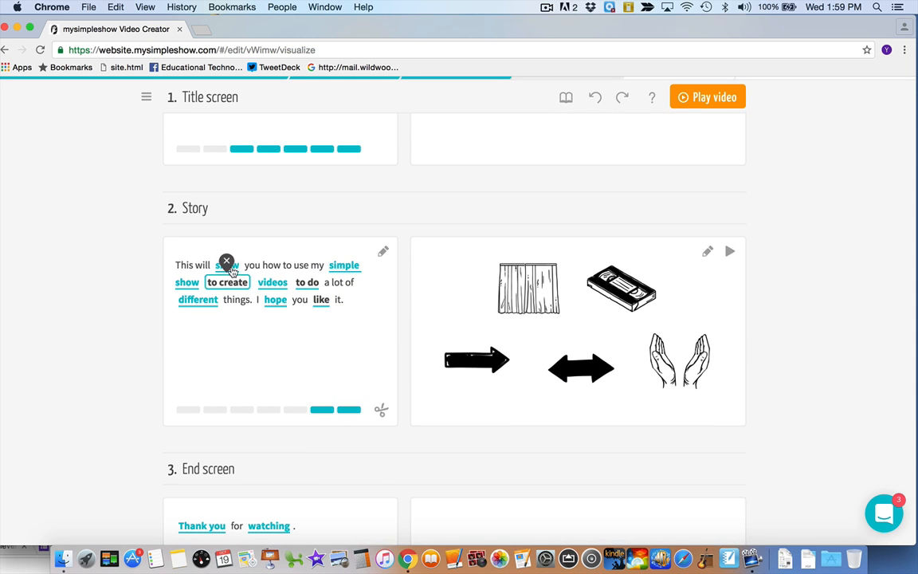
click(182, 291)
click(196, 302)
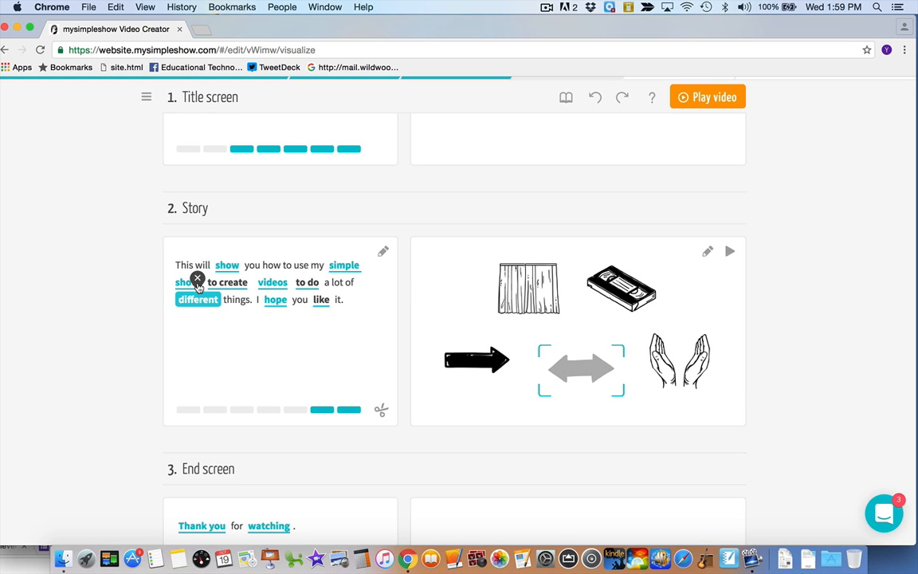
click(197, 280)
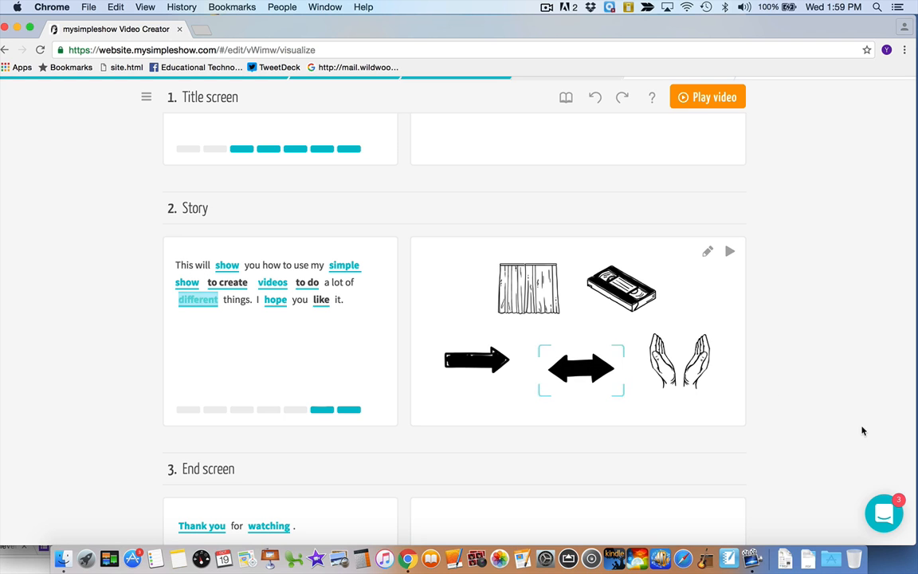
click(594, 384)
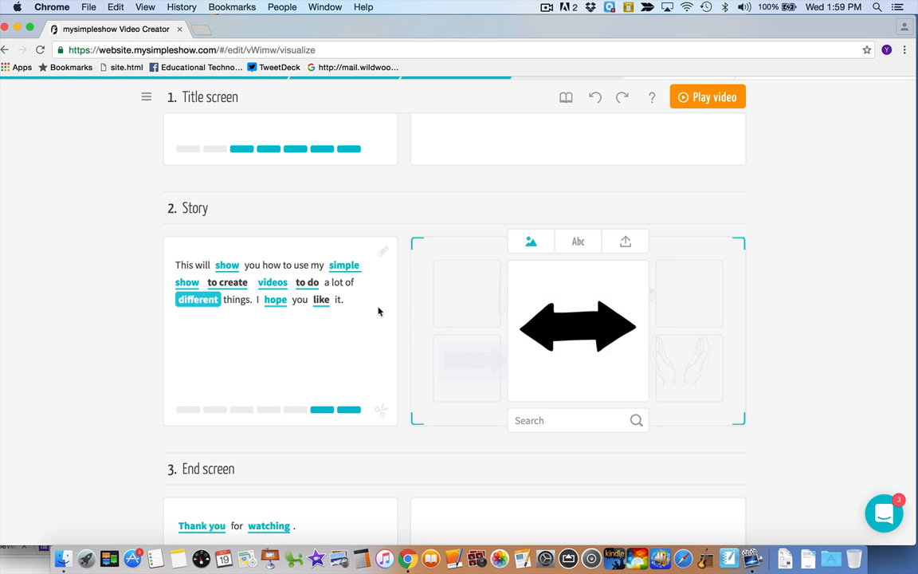
click(313, 353)
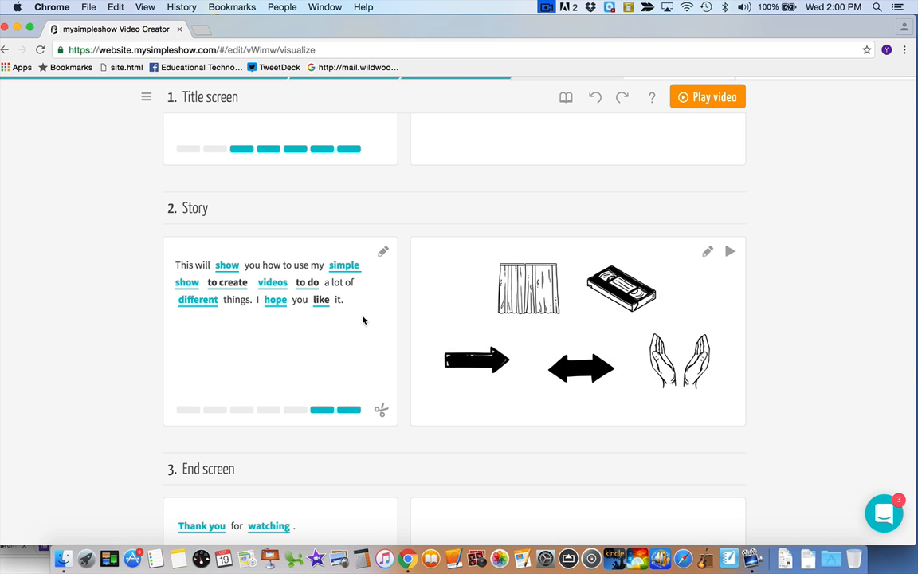
Split the story scene after "things." so that "I hope you like it." forms its own scene
scroll(363, 319, up, 5)
scroll(362, 319, down, 5)
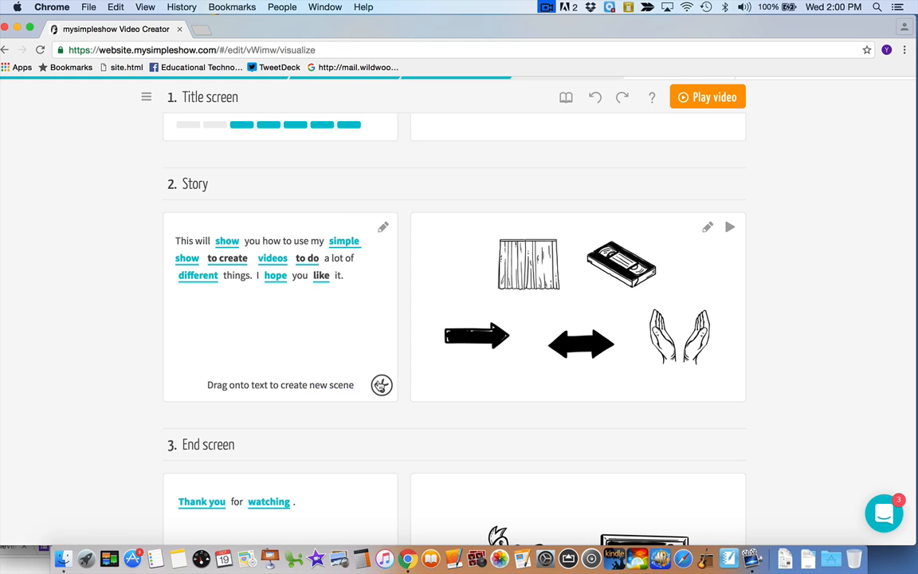
drag(379, 386, 254, 275)
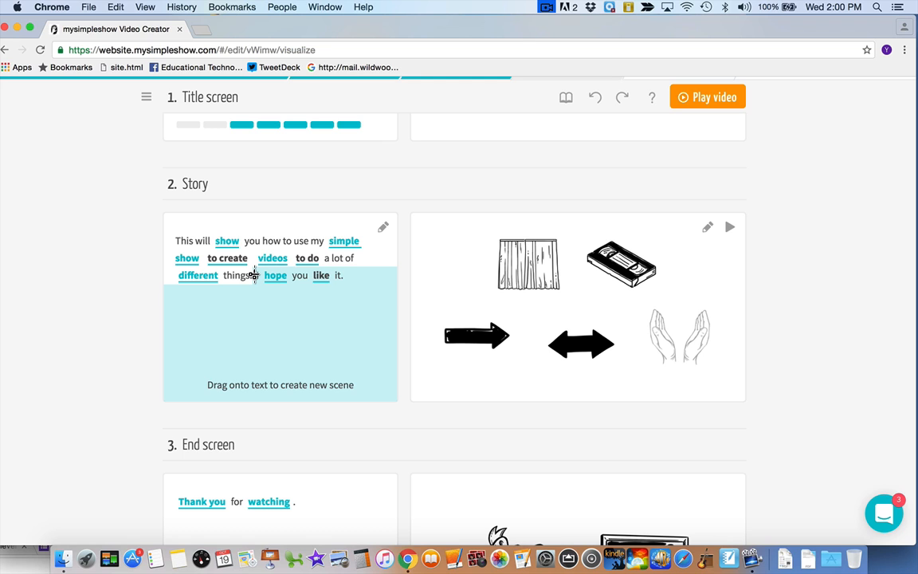
drag(254, 275, 254, 277)
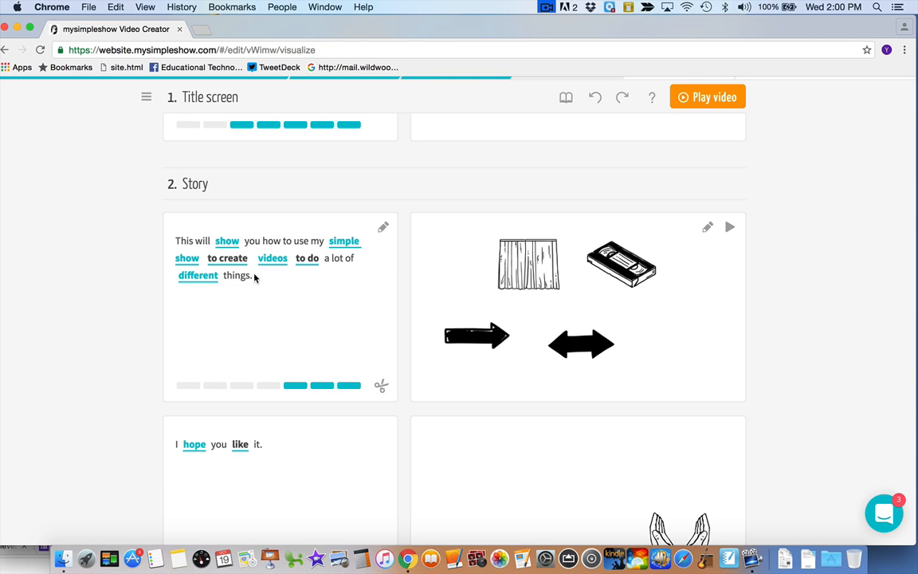
scroll(255, 277, down, 5)
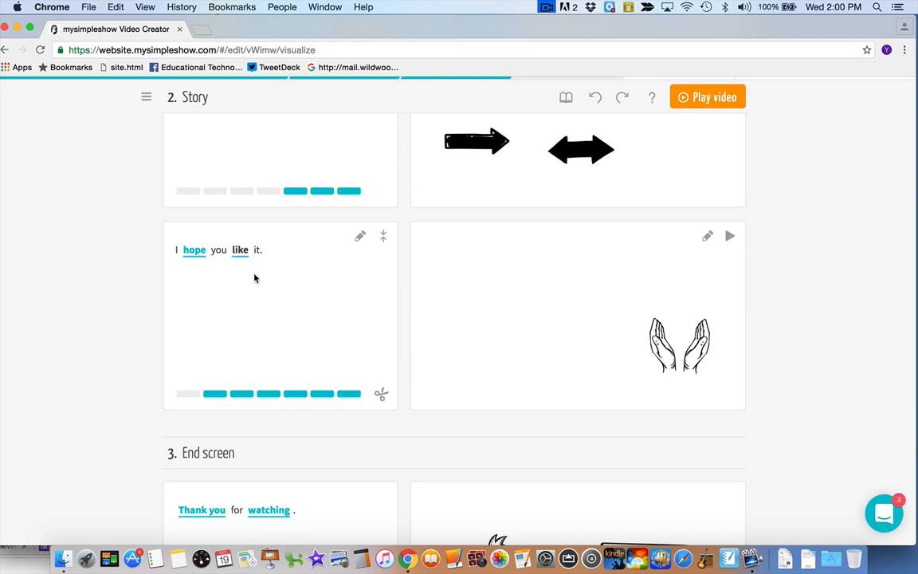
scroll(255, 277, up, 4)
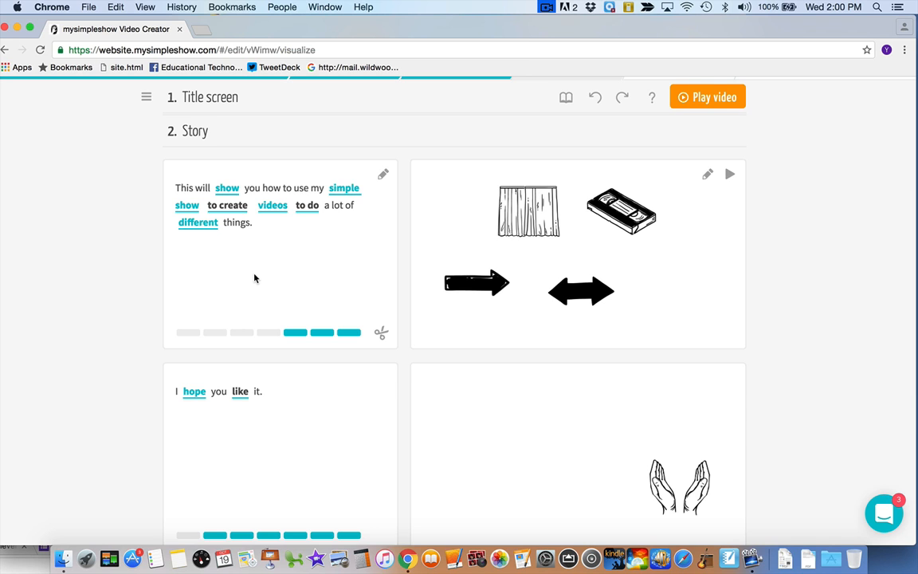
Merge the "I hope you like it." scene back into the preceding story scene
scroll(255, 277, down, 3)
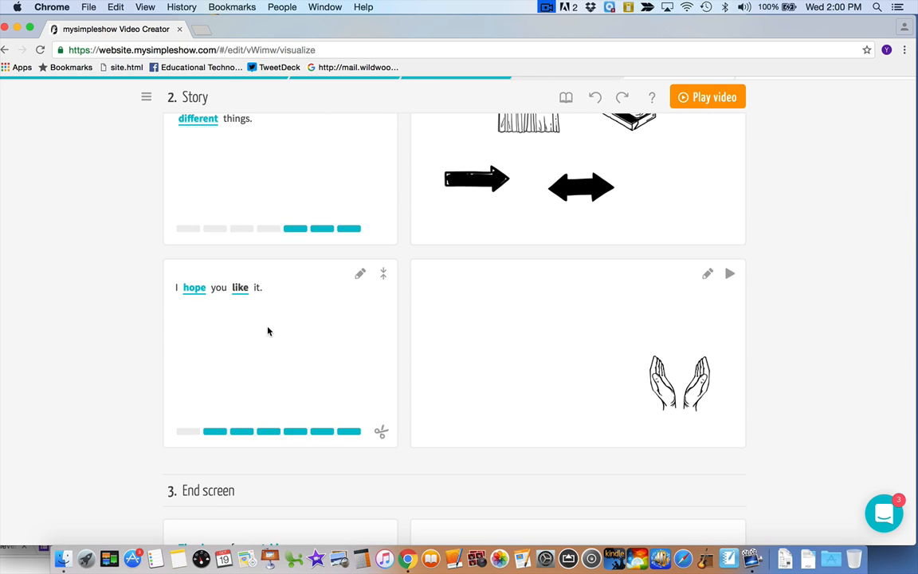
scroll(267, 331, up, 2)
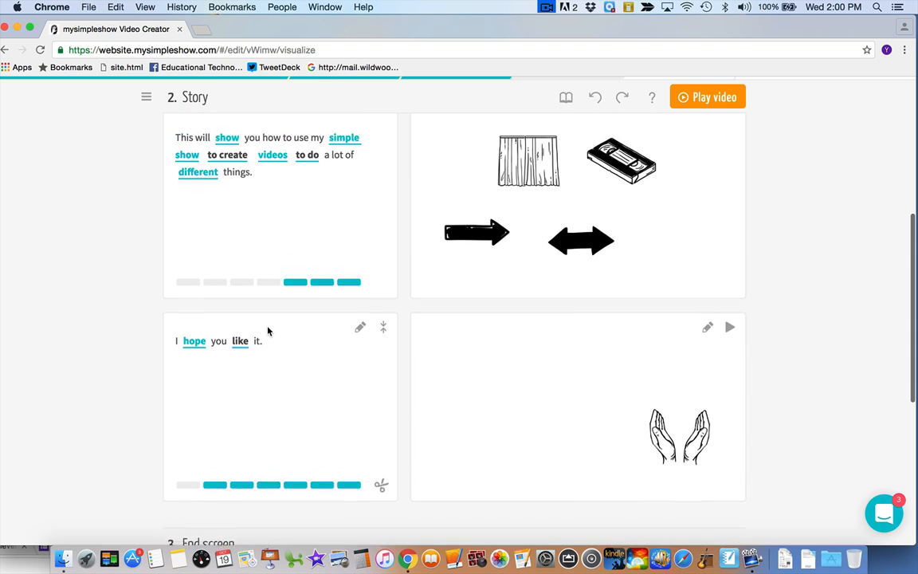
click(384, 333)
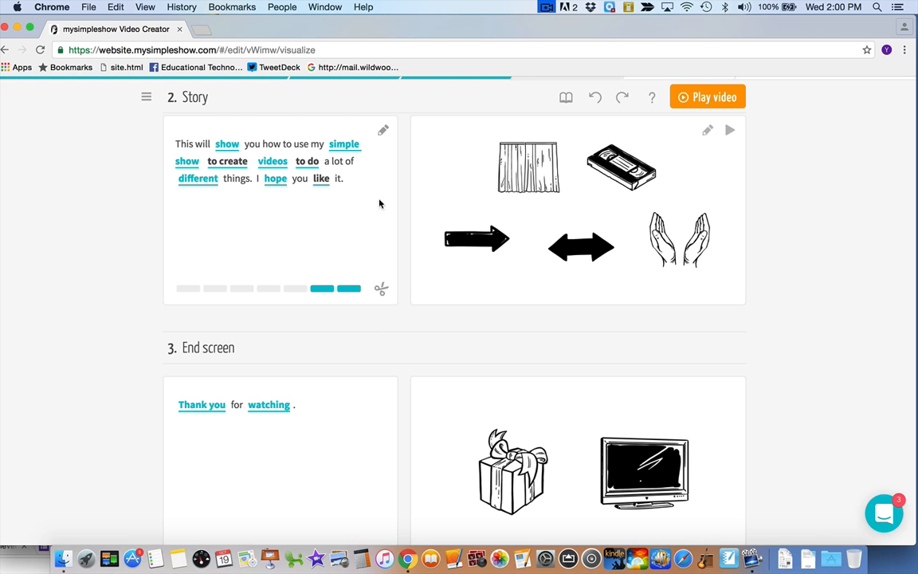
Split the story again after "things." into two scenes and review the resulting scenes
scroll(199, 180, up, 3)
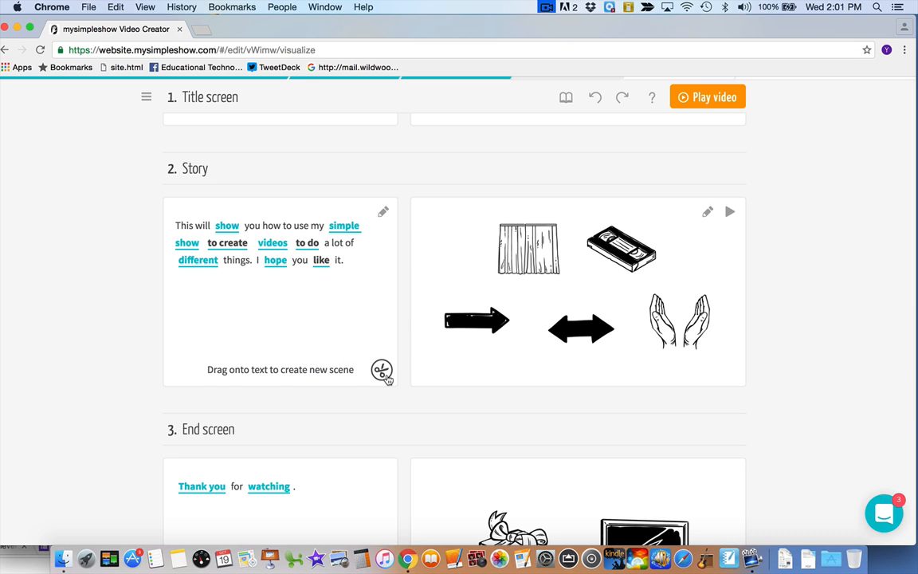
drag(387, 383, 255, 266)
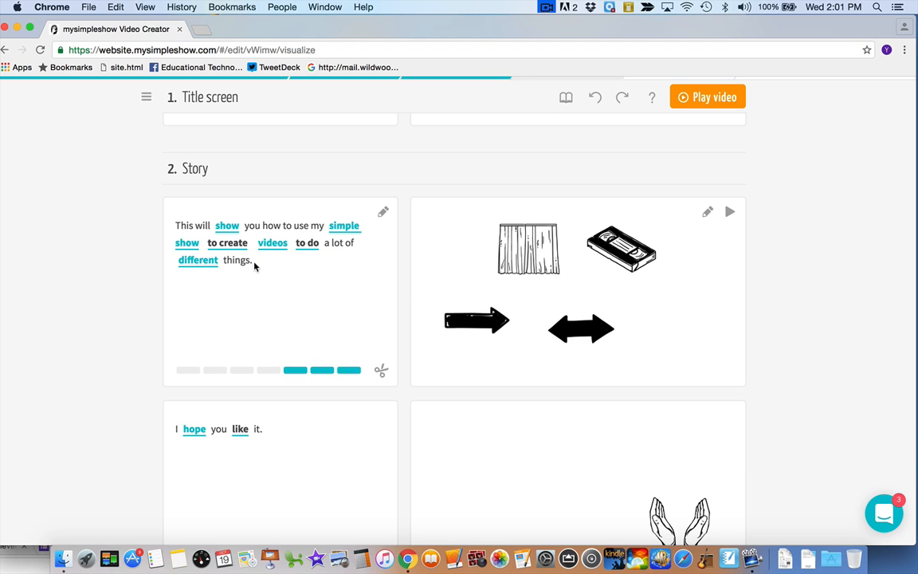
scroll(255, 266, down, 5)
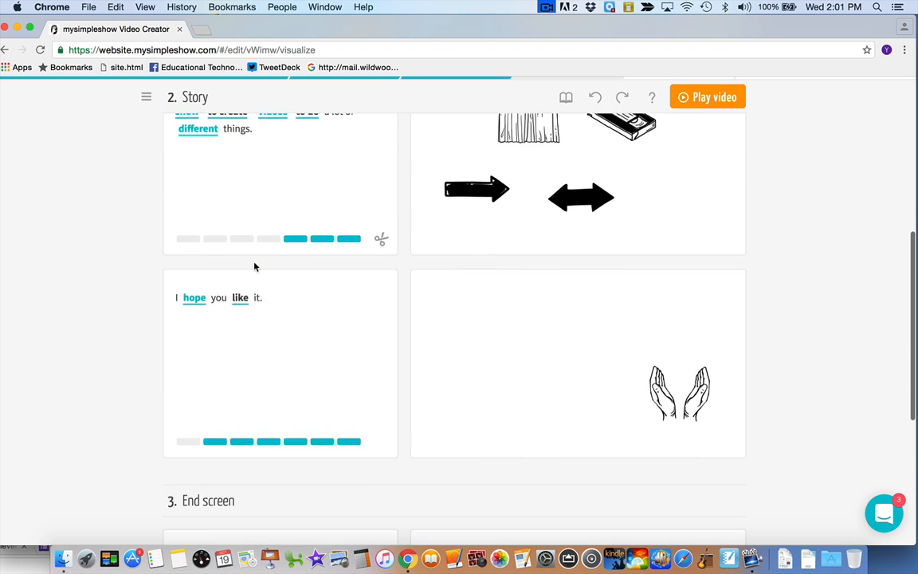
scroll(255, 266, up, 8)
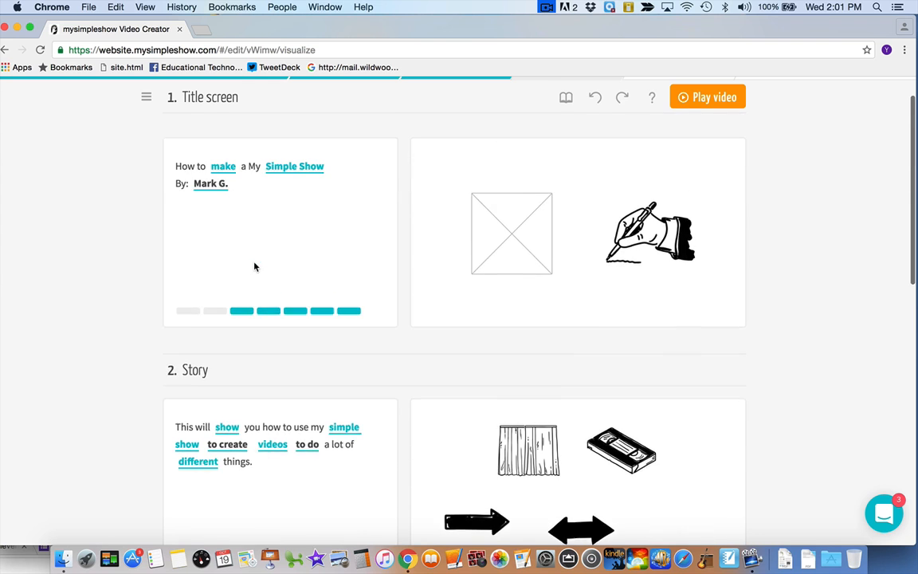
scroll(255, 266, down, 3)
scroll(255, 266, down, 3)
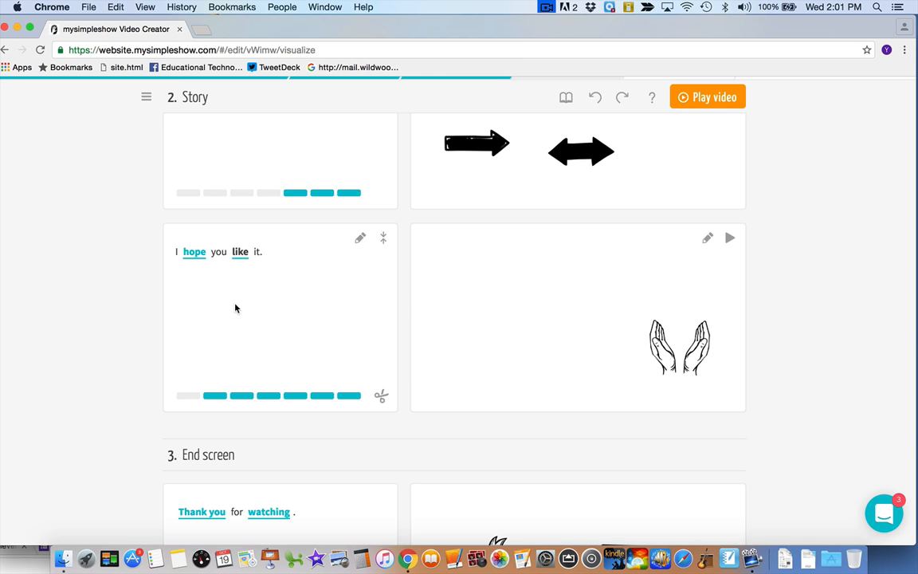
Examine the alternative illustrations for the keyword "hope" in the "I hope you like it." scene and close the picker
click(194, 252)
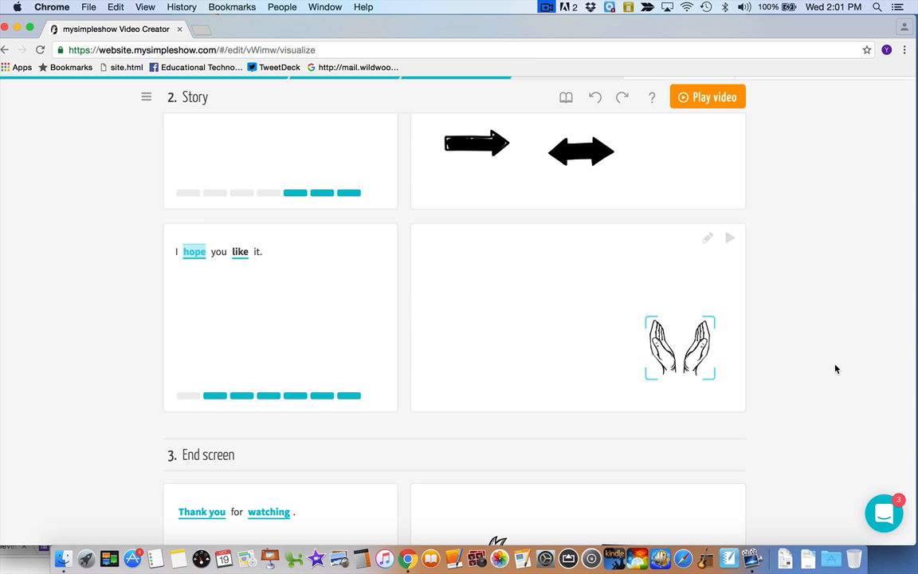
click(678, 363)
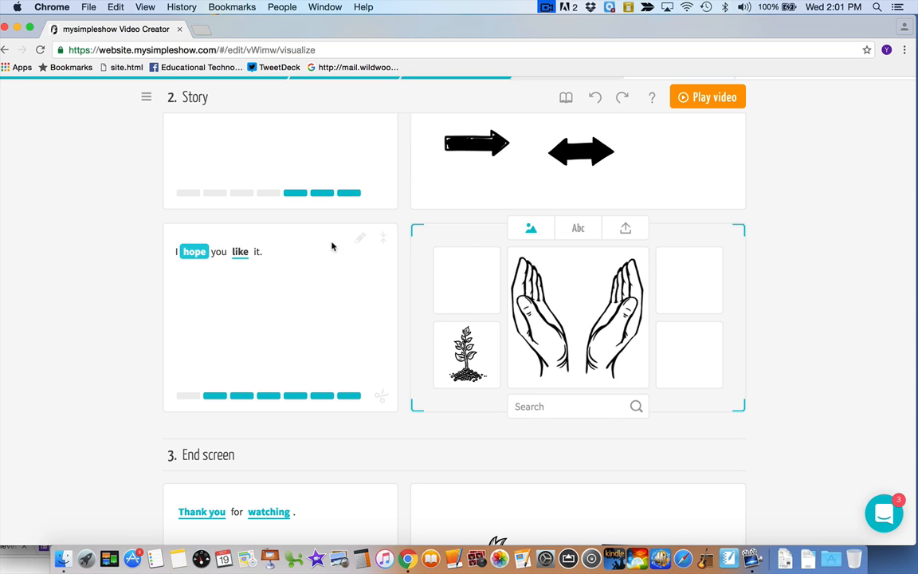
click(194, 252)
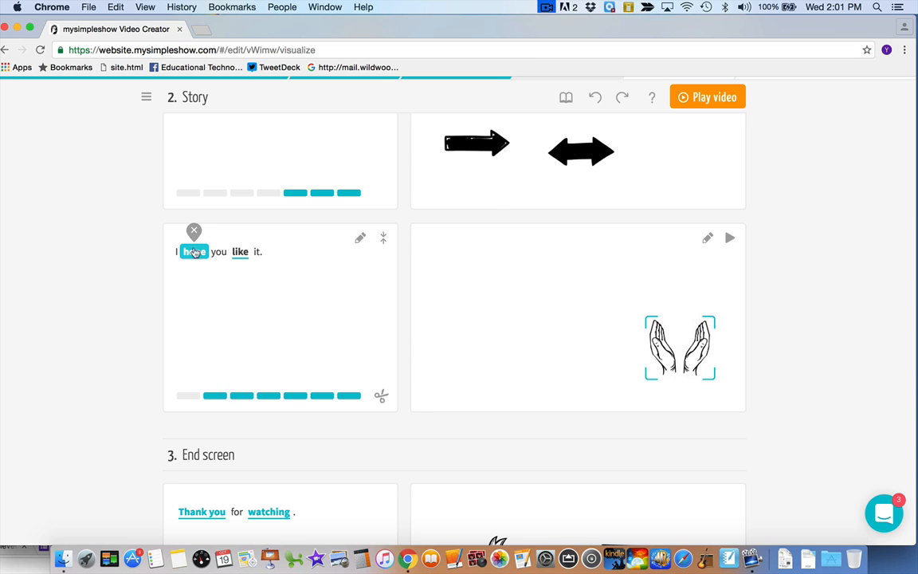
Re-enable the keyword "like" in the "I hope you like it." scene so its thumbs-up illustration is added beside the hands
click(240, 251)
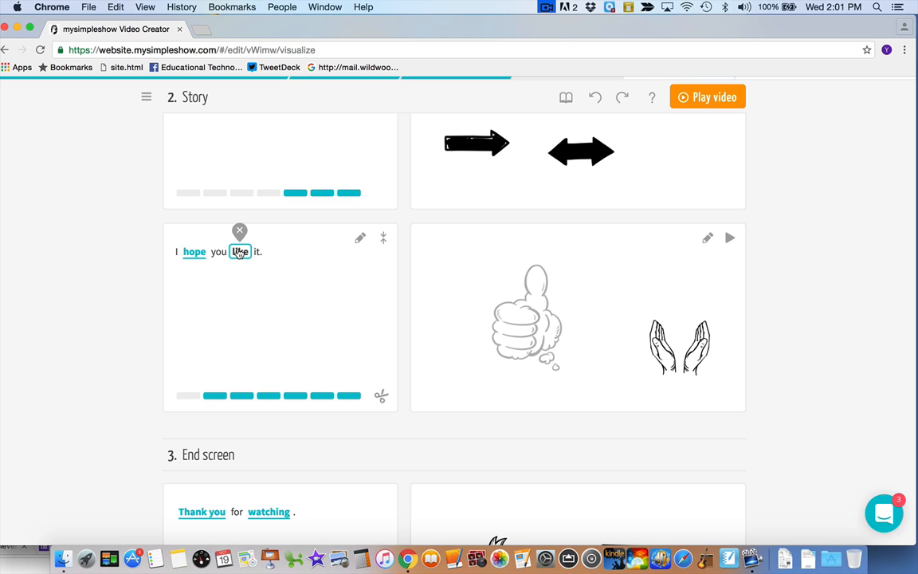
click(240, 251)
click(563, 356)
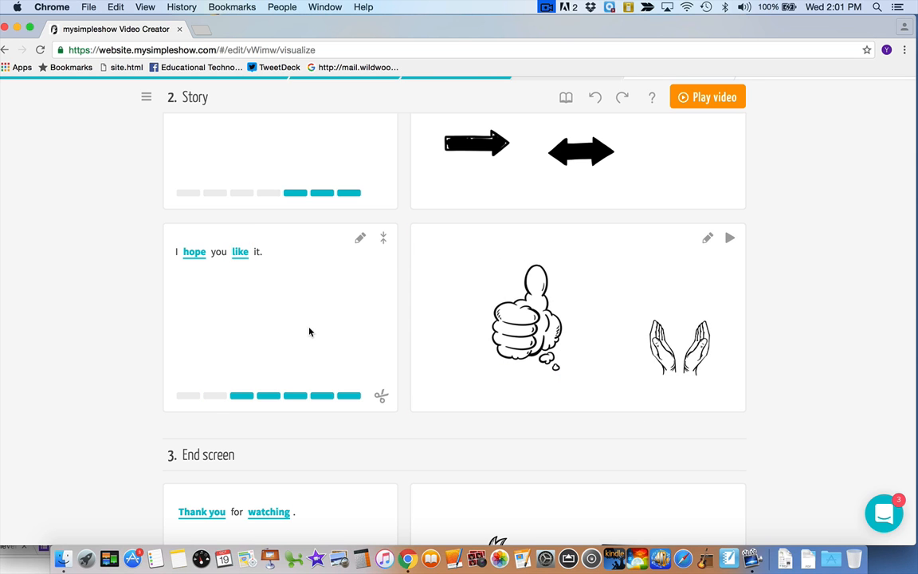
Replace the gift illustration for the keyword "Thank you" on the end screen with the flower bouquet
scroll(309, 329, up, 4)
scroll(309, 331, up, 5)
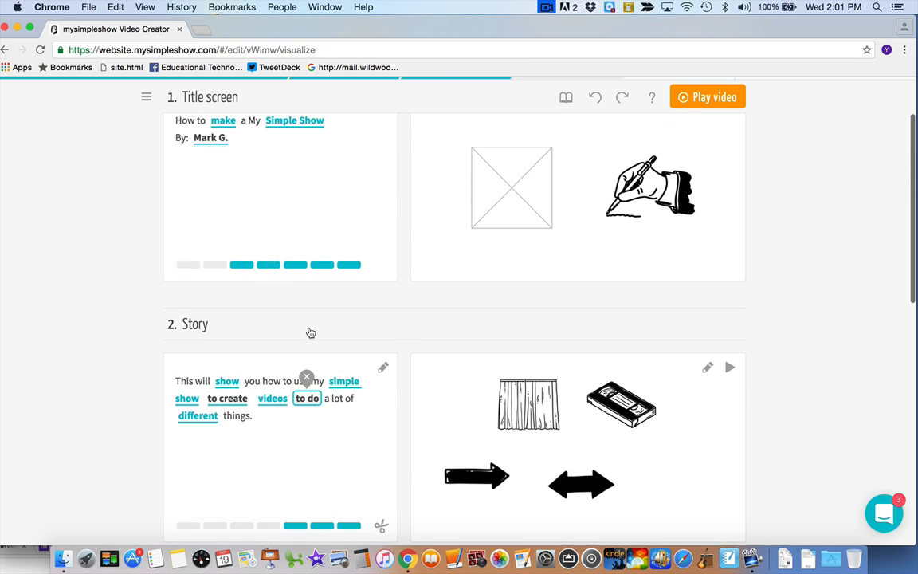
scroll(310, 332, up, 2)
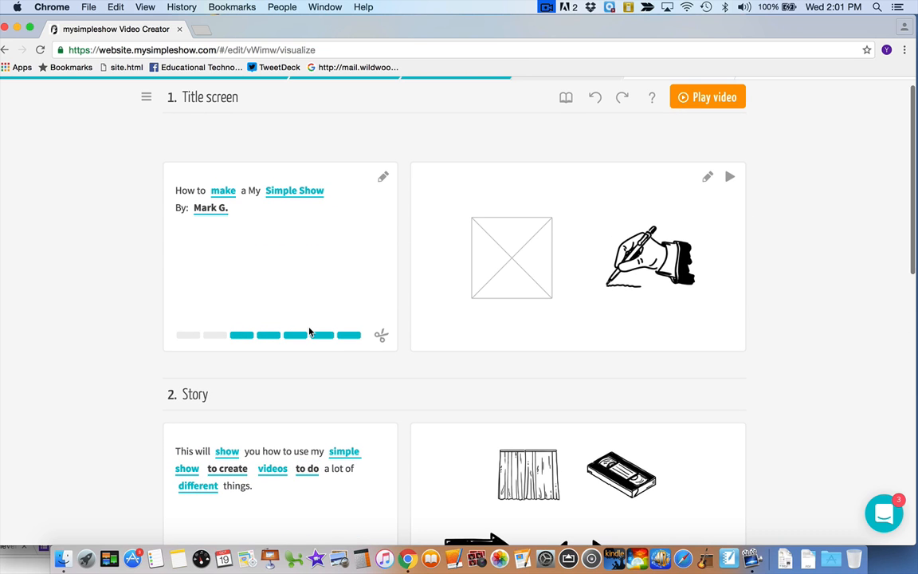
scroll(309, 332, down, 10)
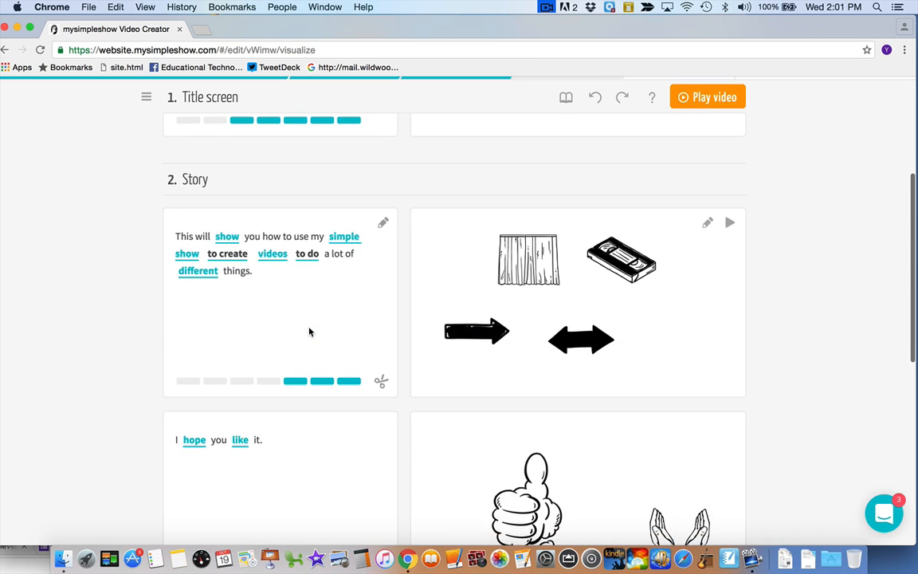
scroll(309, 332, down, 5)
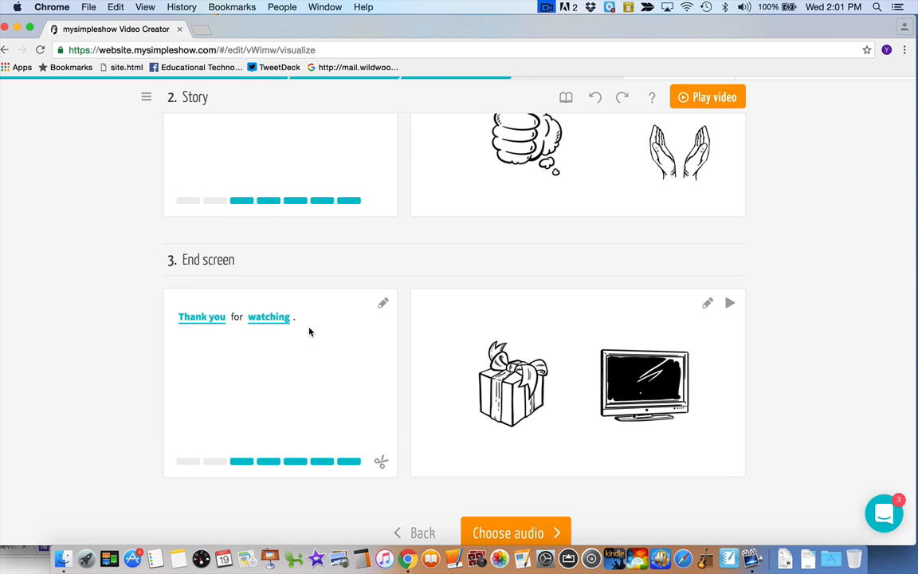
click(207, 318)
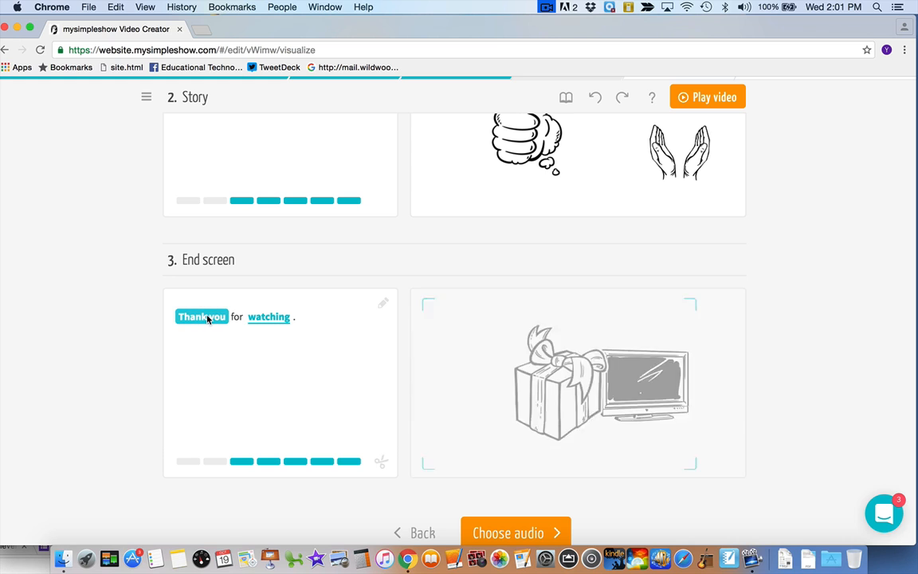
click(477, 373)
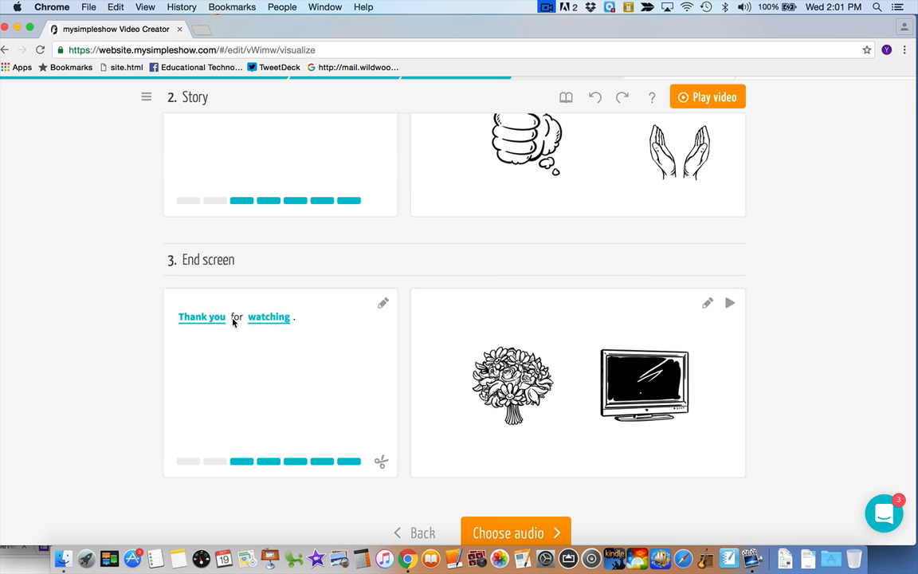
Review the keywords and illustrations in the story and title scenes, checking which keyword the double-headed arrow belongs to
scroll(233, 320, up, 5)
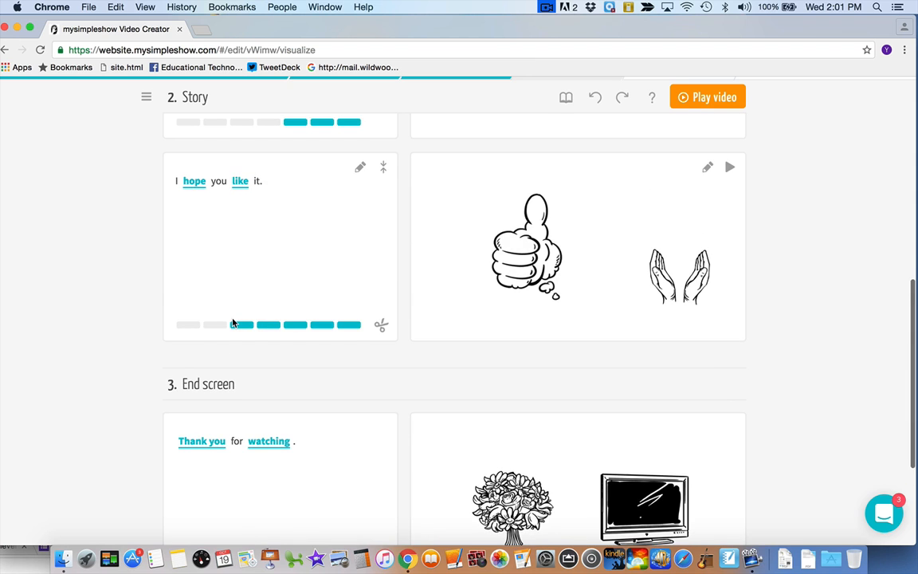
scroll(232, 322, up, 2)
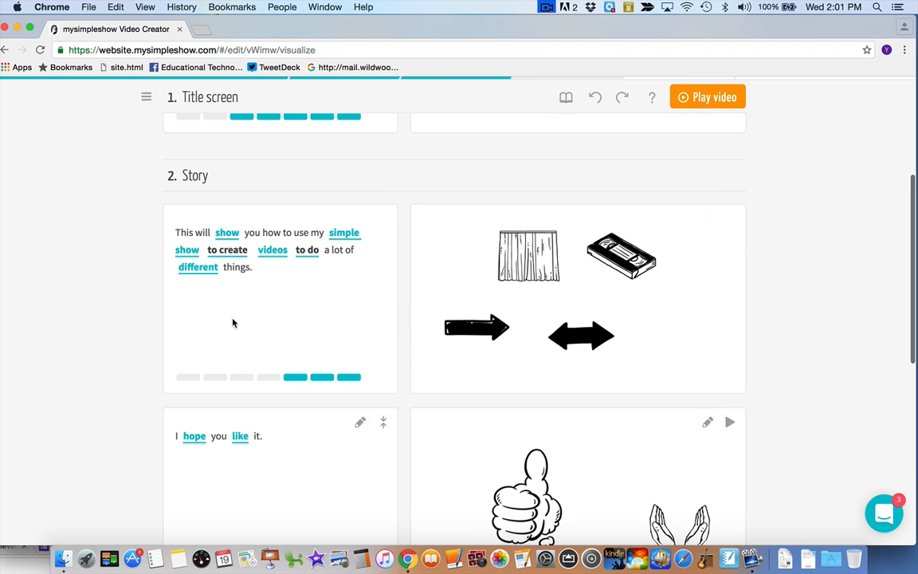
scroll(233, 322, up, 2)
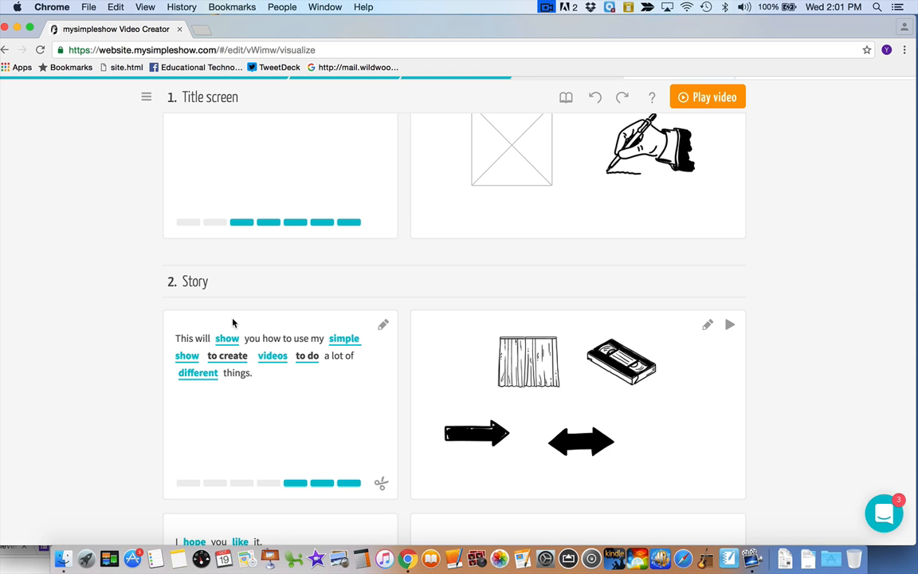
scroll(233, 322, up, 3)
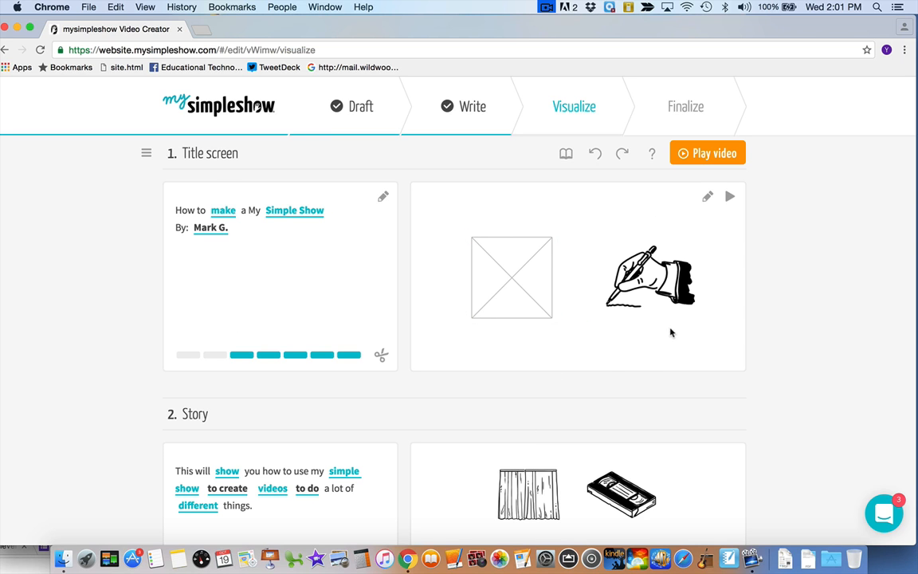
scroll(664, 328, down, 3)
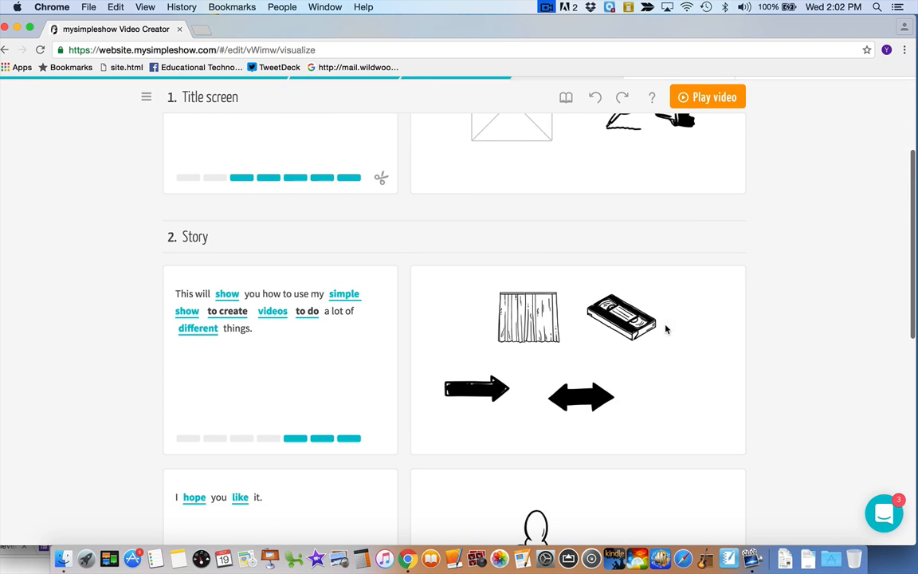
click(585, 423)
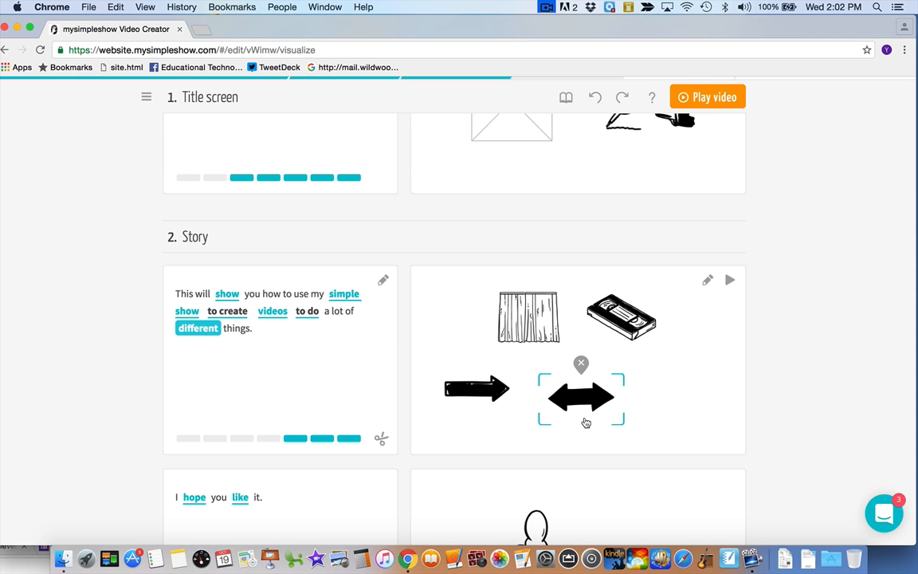
click(437, 266)
Select the "Simple Show" keyword on the title screen to check its linked picture placeholder
scroll(437, 269, up, 3)
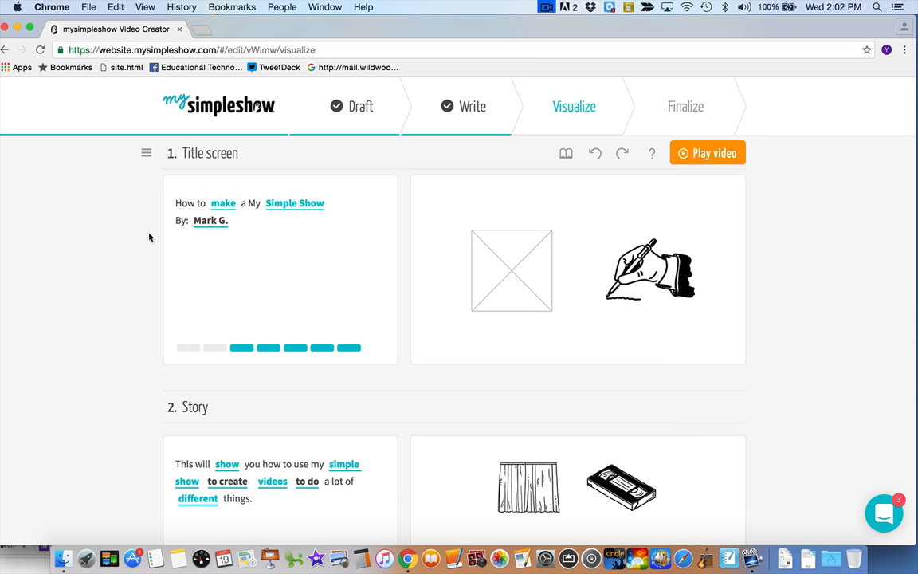
click(313, 206)
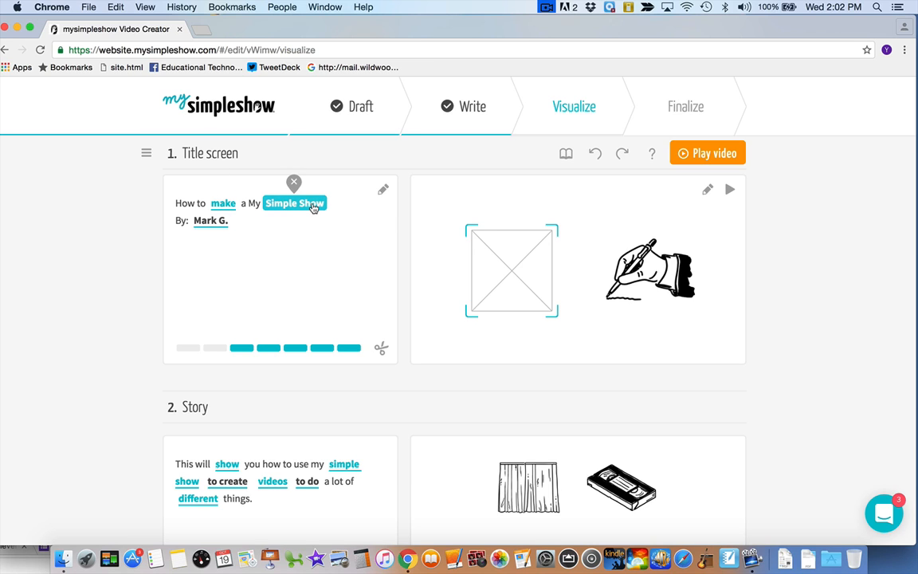